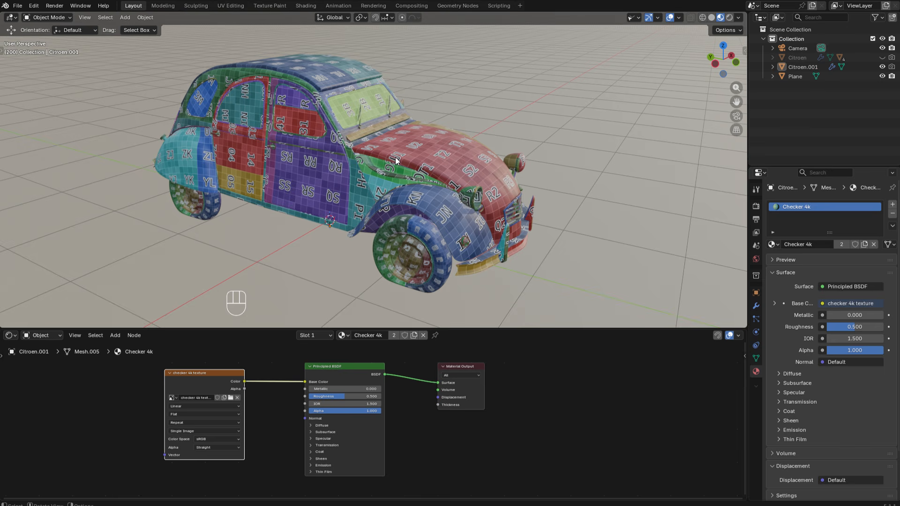
# - Examine the full UV layout of the car body in the UV Editing workspace, and return to the Layout workspace
pyautogui.click(238, 7)
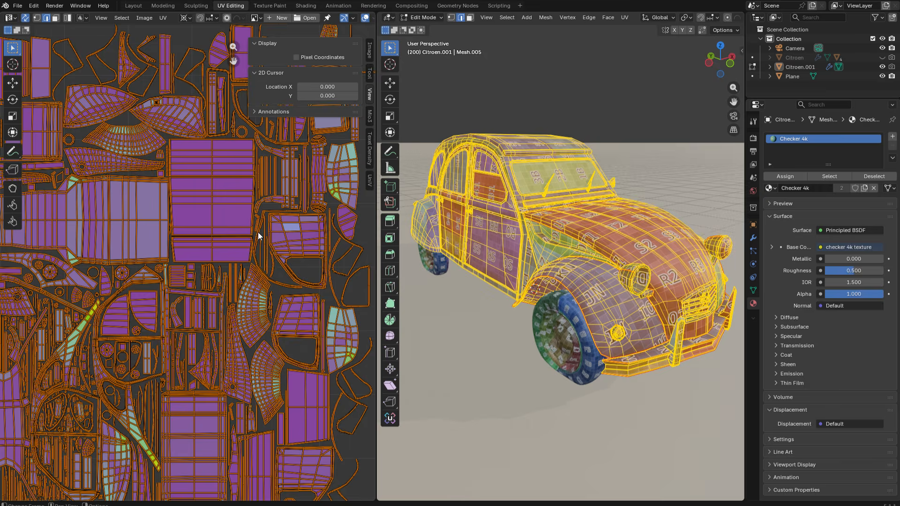
pyautogui.scroll(-6, 258, 232)
pyautogui.press('n')
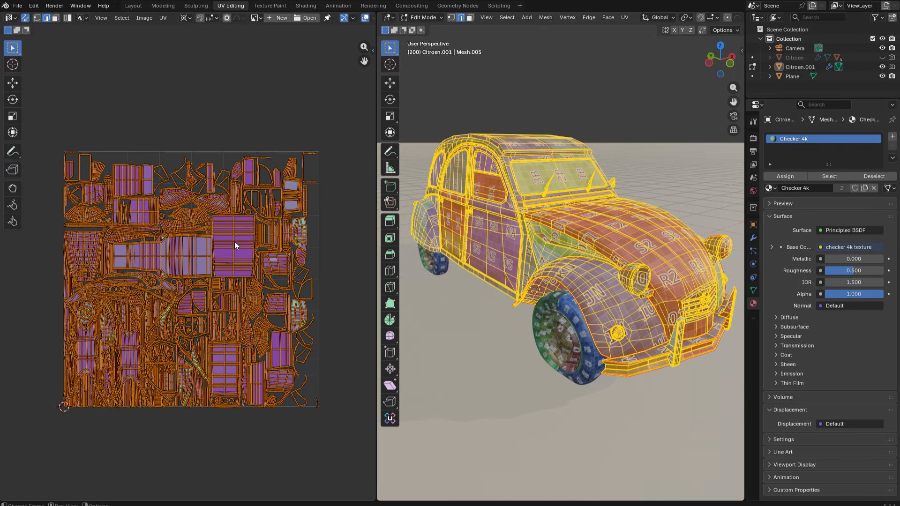
pyautogui.click(134, 6)
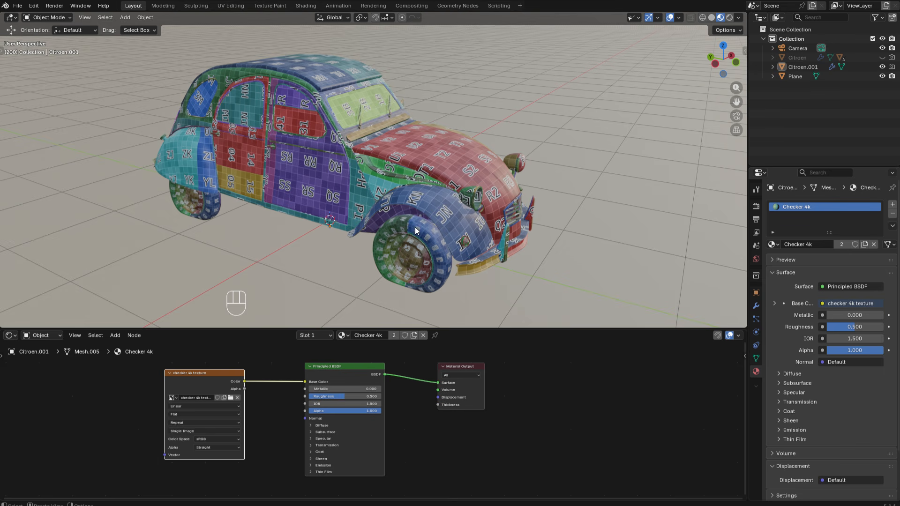
# - Inspect the materials of the front wheel and car body, and examine the checker texture's resolution on the front fender up close
pyautogui.click(430, 237)
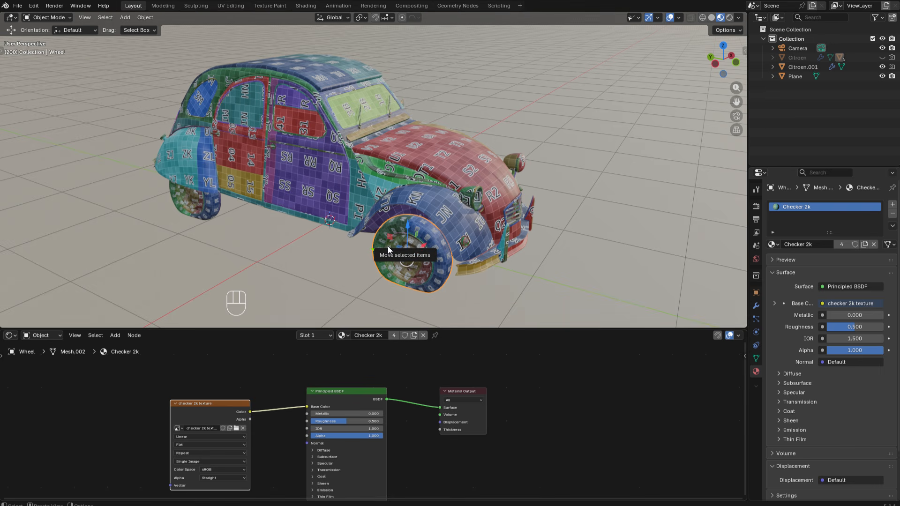
pyautogui.click(446, 207)
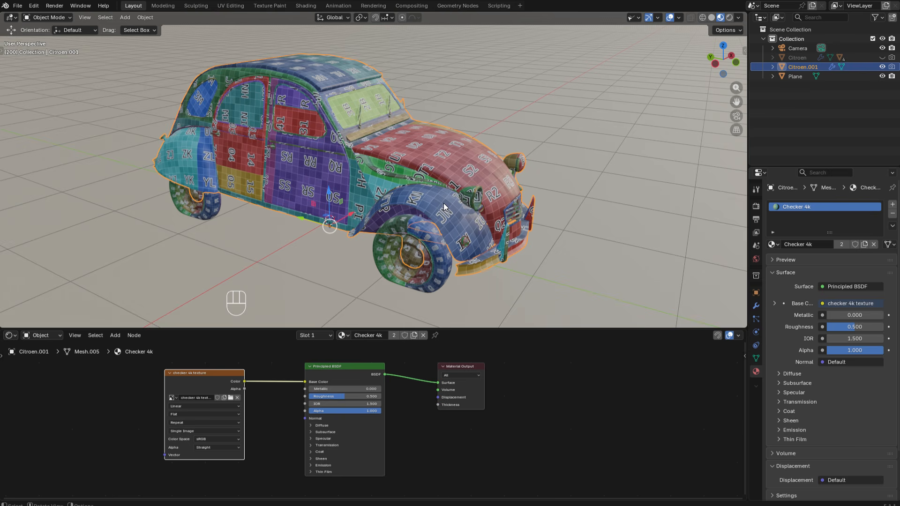
pyautogui.scroll(2, 445, 216)
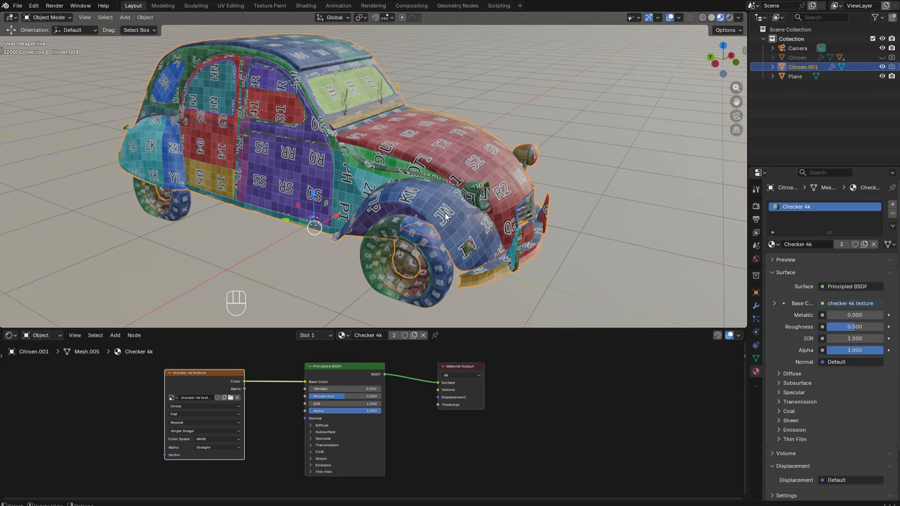
pyautogui.scroll(4, 445, 214)
pyautogui.keyDown('alt'); pyautogui.keyDown('shift'); pyautogui.moveTo(445, 214); pyautogui.dragTo(394, 218, button='middle'); pyautogui.keyUp('shift'); pyautogui.keyUp('alt')
pyautogui.keyDown('ctrl'); pyautogui.keyDown('alt'); pyautogui.moveTo(393, 218); pyautogui.dragTo(415, 174, button='middle'); pyautogui.keyUp('alt'); pyautogui.keyUp('ctrl')
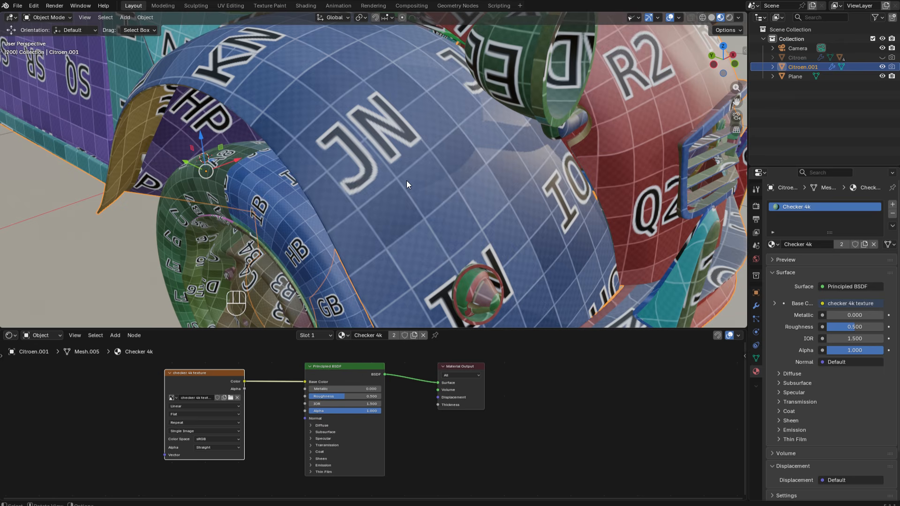
pyautogui.scroll(-6, 406, 181)
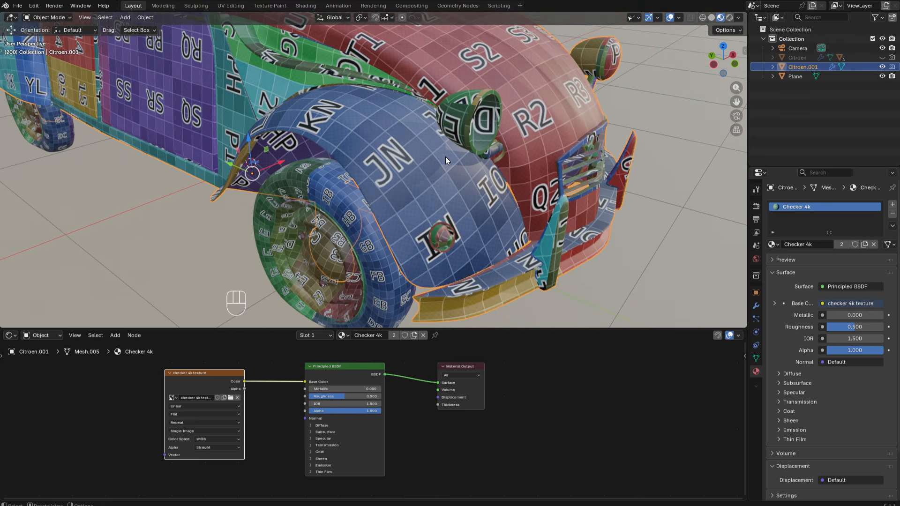
pyautogui.scroll(3, 440, 183)
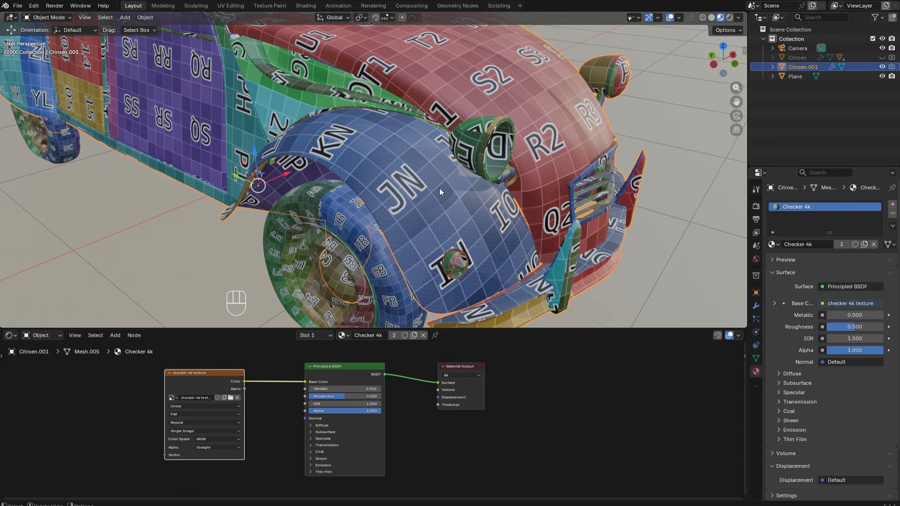
# - Select only the front fender's linked geometry in UV Editing and pack its islands with Exact Shape (Concave), scaling, rotation and a 0.001 margin
pyautogui.click(234, 5)
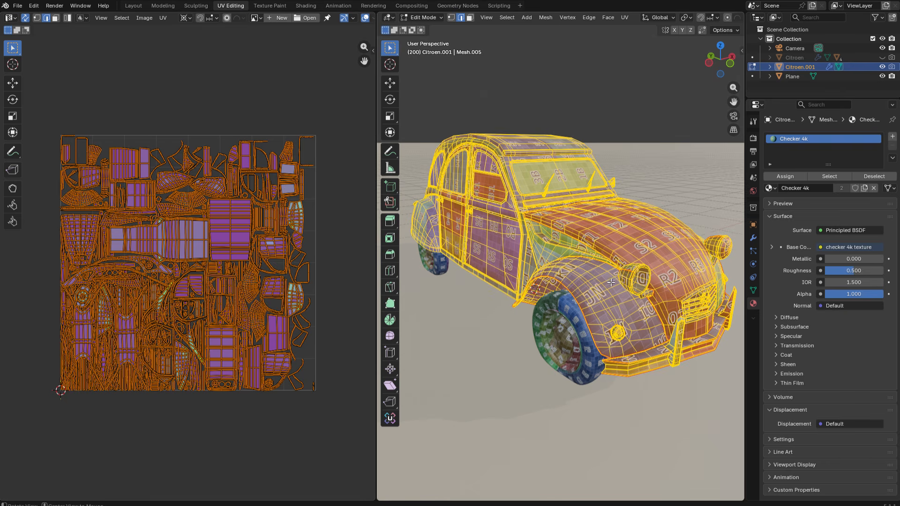
pyautogui.hotkey('alt', 'a')
pyautogui.press('l')
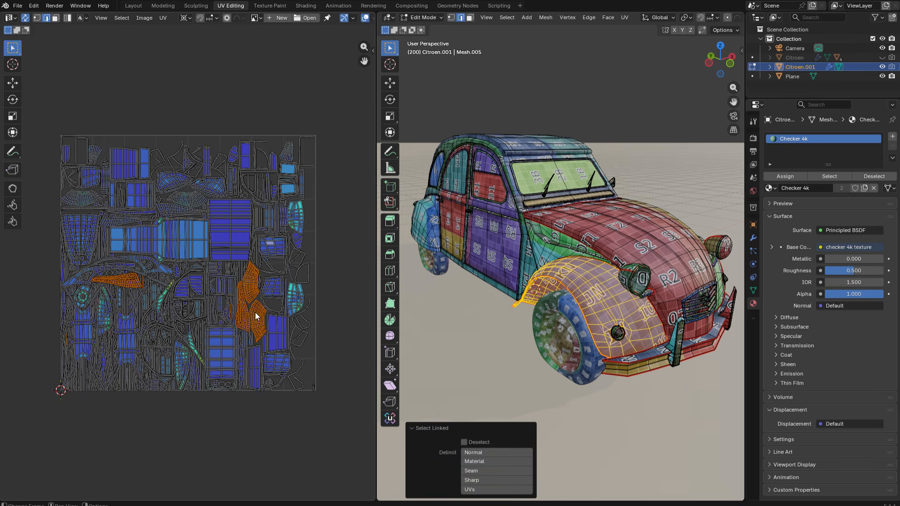
pyautogui.press('q')
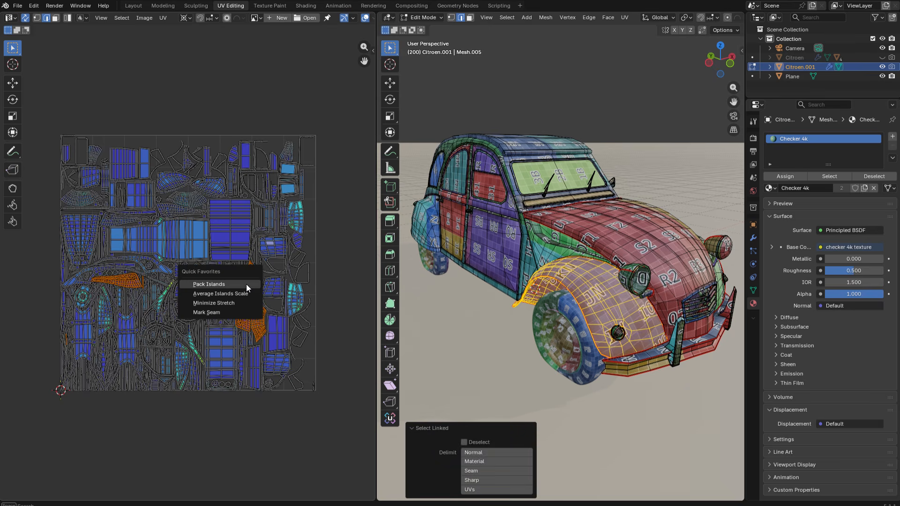
pyautogui.click(246, 284)
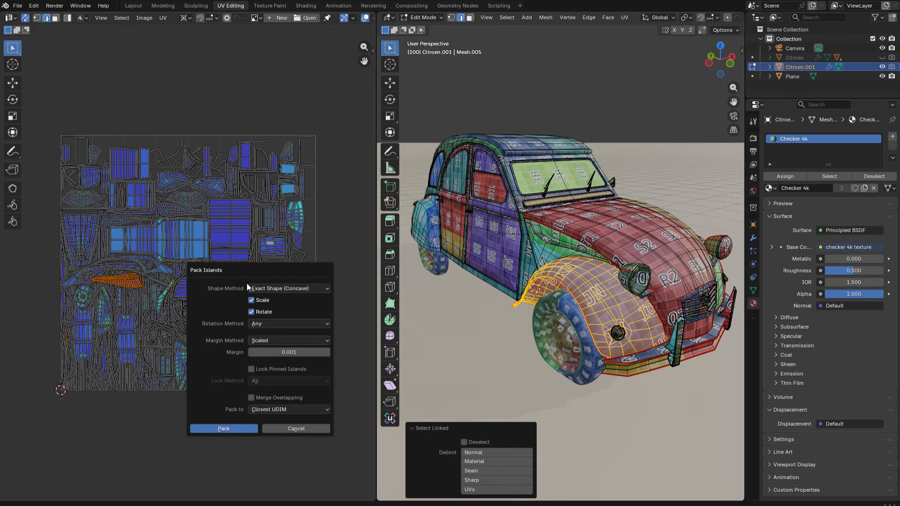
pyautogui.click(229, 427)
pyautogui.scroll(8, 614, 296)
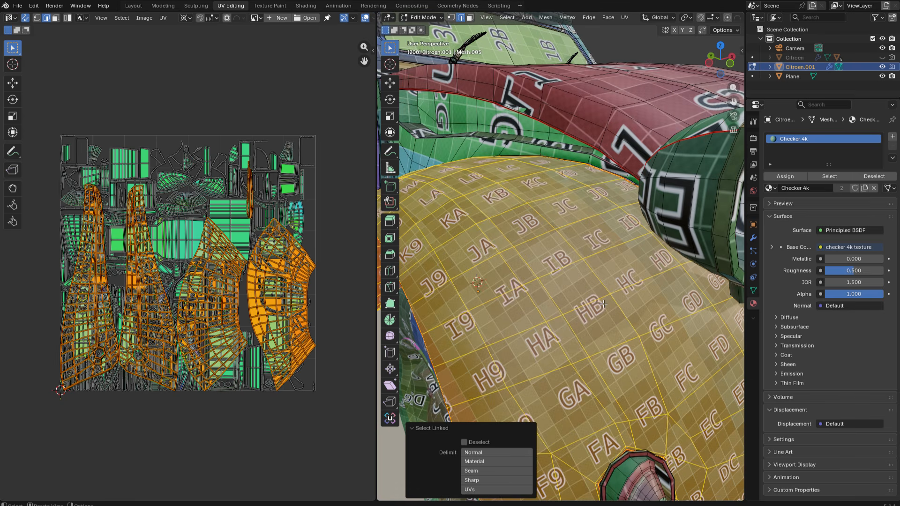
# - Compare the fender's checker density before and after packing, undo the island packing, and clear the selection
pyautogui.hotkey('ctrl', 'z')
pyautogui.hotkey('ctrl', 'shift', 'z')
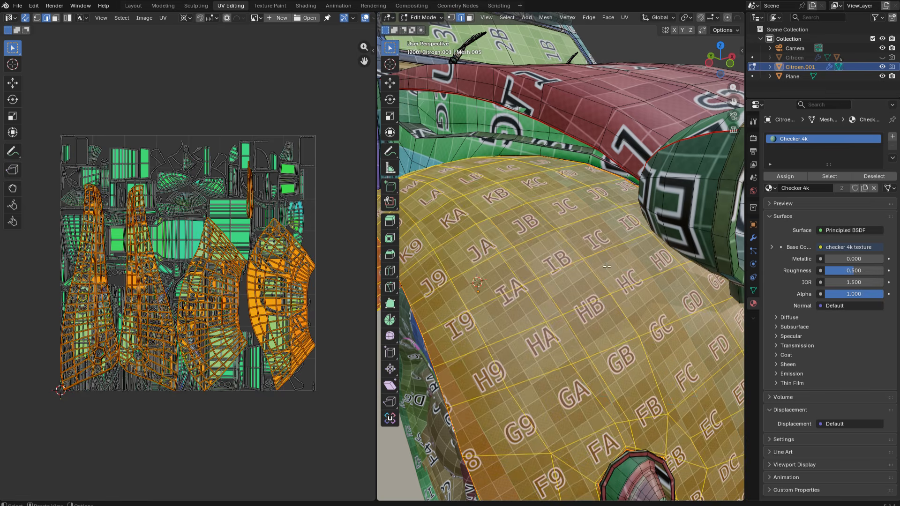
pyautogui.scroll(-5, 574, 265)
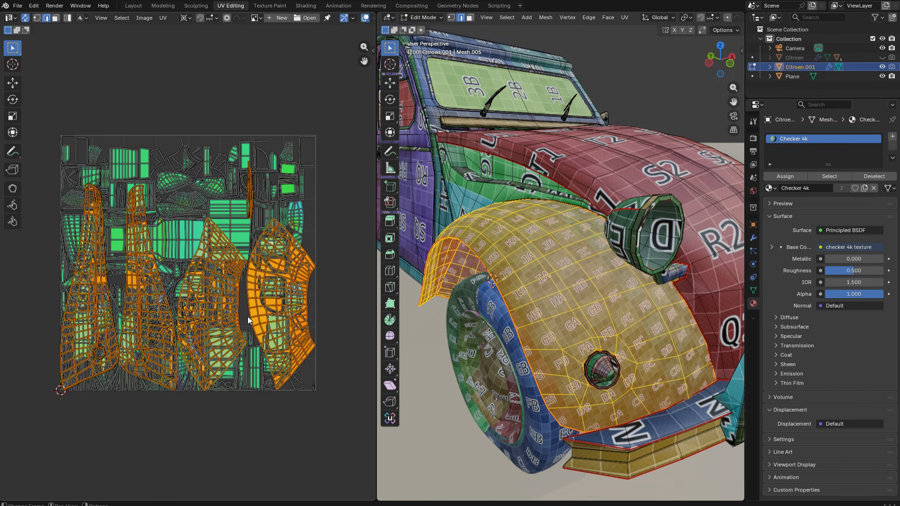
pyautogui.hotkey('alt', 'a')
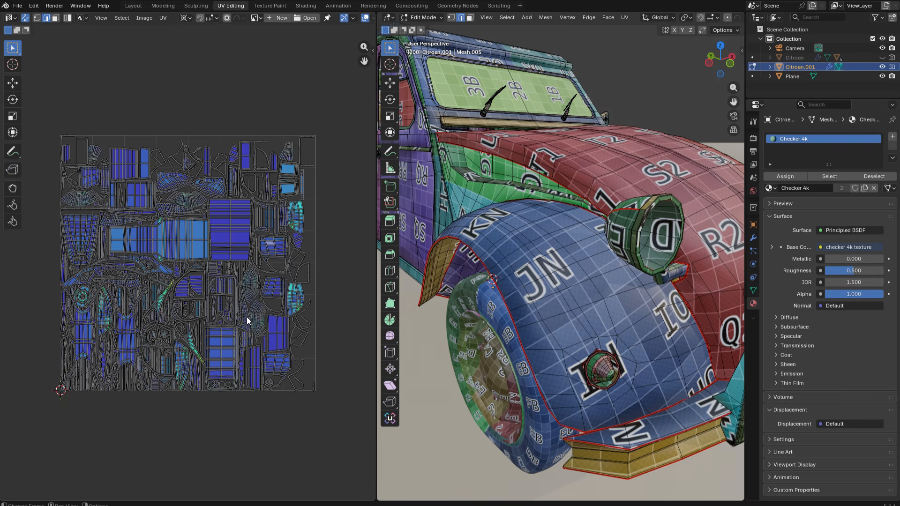
# - Leave edit mode, hide Citroen.001, and show and select the Citroen object to display its UV layout spread across several tiles
pyautogui.press('Tab')
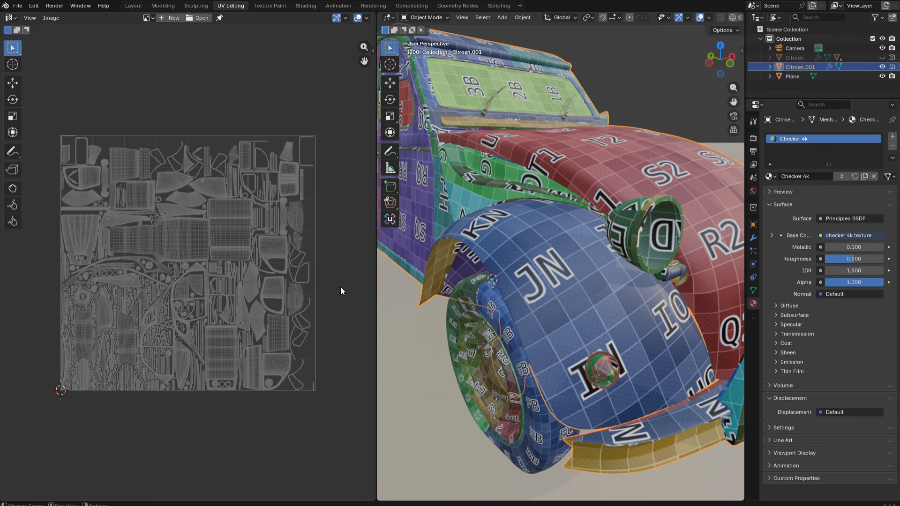
pyautogui.click(881, 67)
pyautogui.click(882, 57)
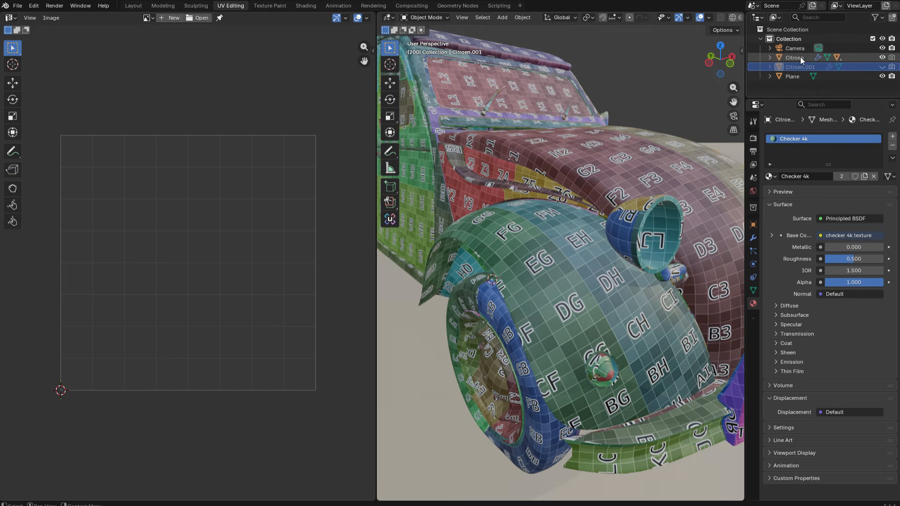
pyautogui.click(798, 57)
pyautogui.scroll(-1, 219, 241)
pyautogui.scroll(-3, 220, 241)
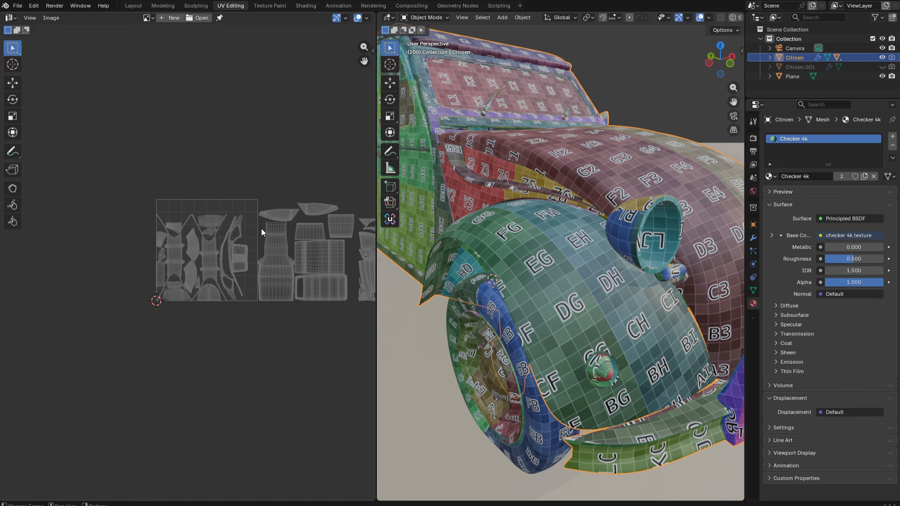
pyautogui.moveTo(261, 225); pyautogui.dragTo(108, 230, button='middle')
pyautogui.scroll(-2, 141, 227)
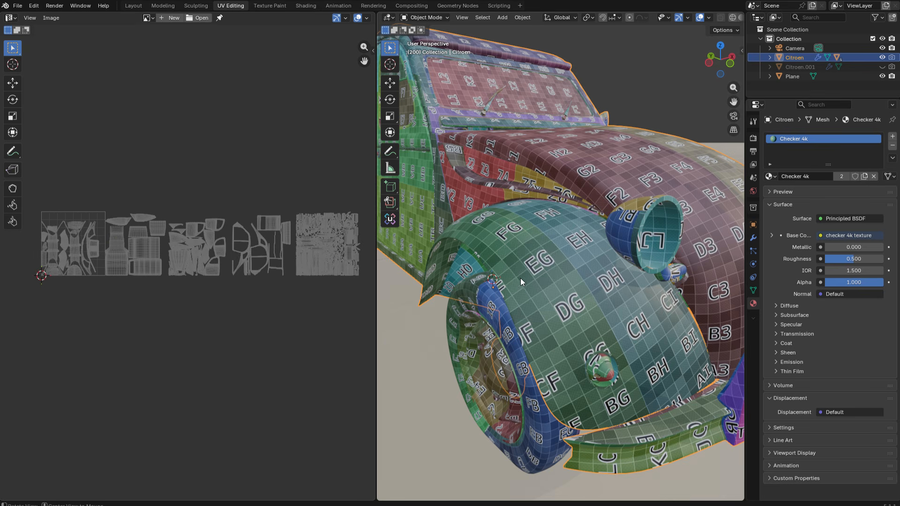
pyautogui.scroll(-4, 515, 285)
pyautogui.moveTo(547, 340); pyautogui.dragTo(555, 286, button='middle')
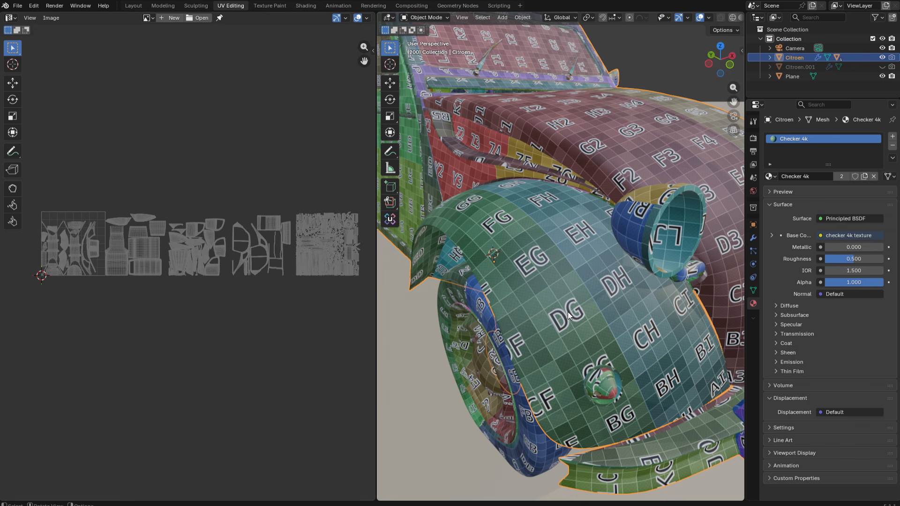
# - Compare the checker density on the front fender by alternating the visibility of Citroen and Citroen.001, ending with Citroen shown
pyautogui.click(881, 67)
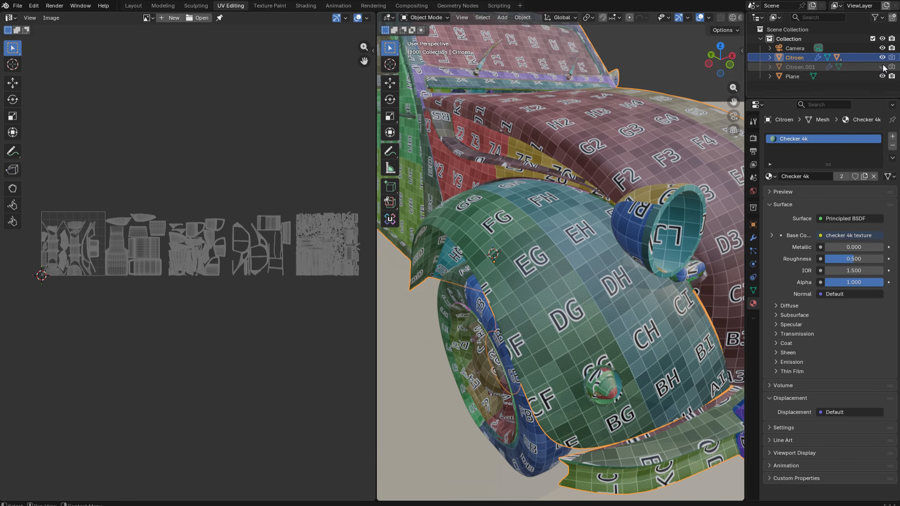
pyautogui.click(882, 57)
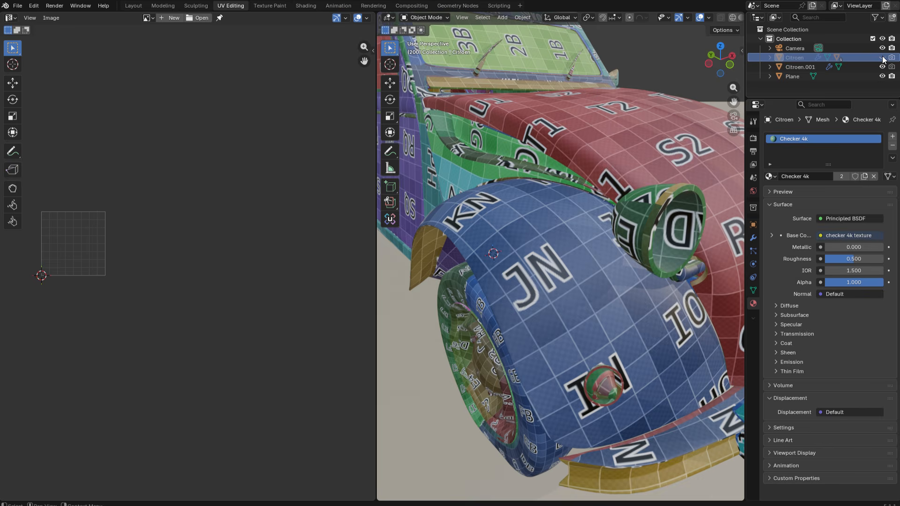
pyautogui.click(882, 57)
pyautogui.click(882, 57)
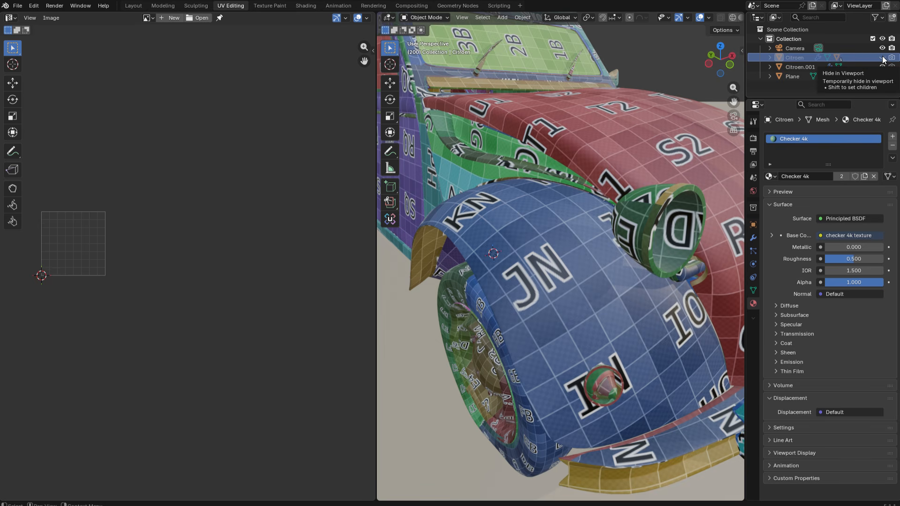
pyautogui.click(882, 58)
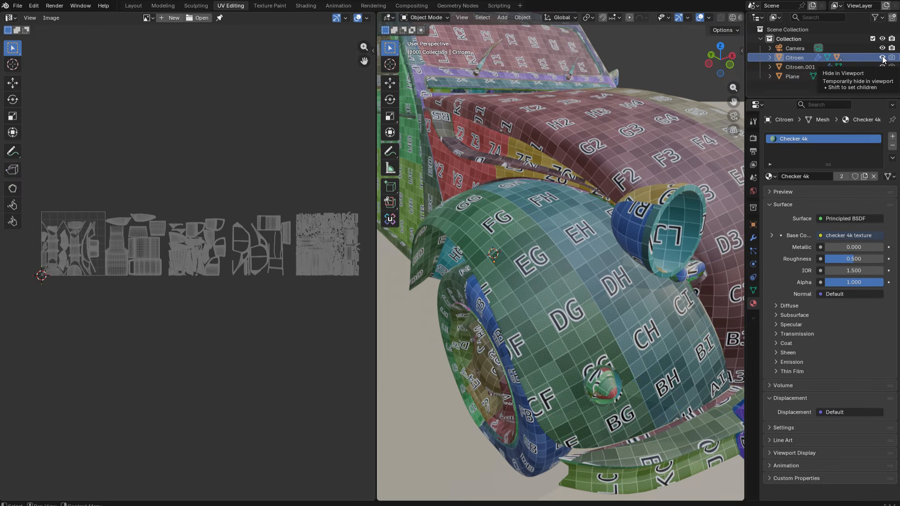
pyautogui.click(881, 57)
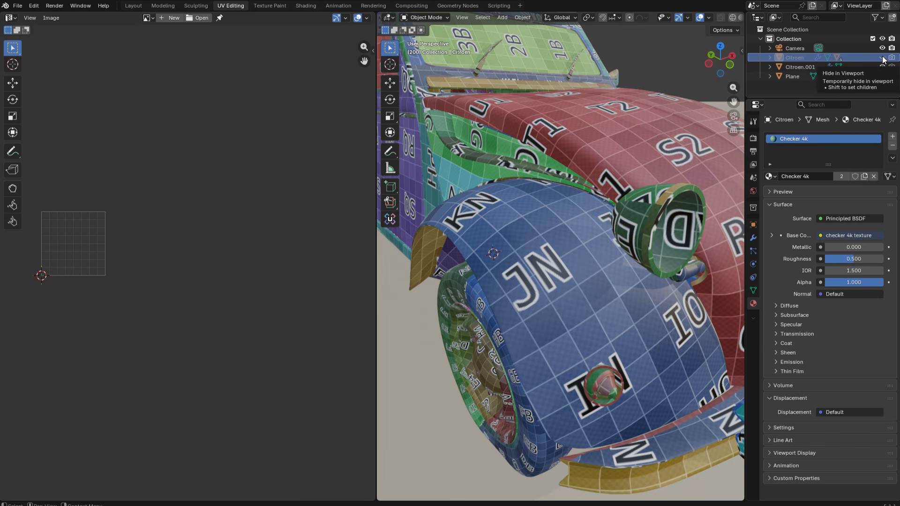
pyautogui.click(882, 57)
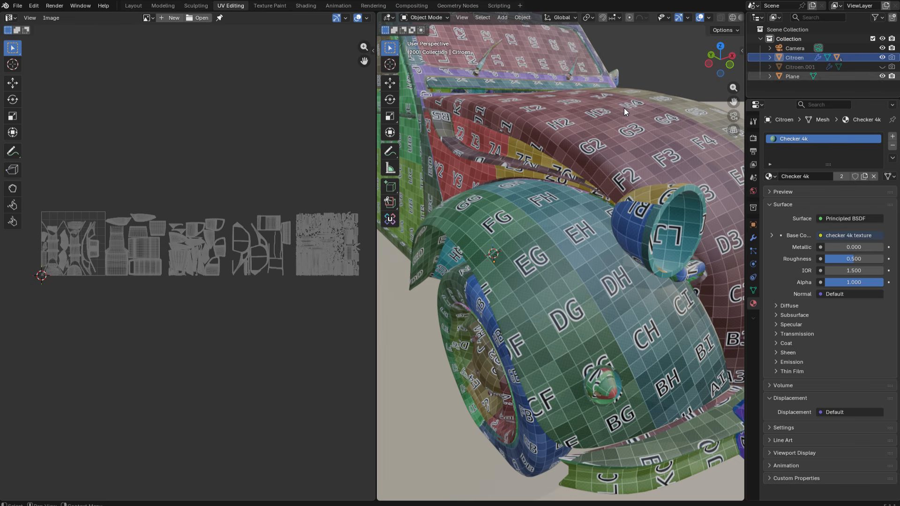
# - Enter edit mode on Citroen and set the UV editor's grid overlay to 5 tiles in X
pyautogui.press('Tab')
pyautogui.moveTo(96, 198); pyautogui.dragTo(164, 206, button='middle')
pyautogui.scroll(3, 181, 134)
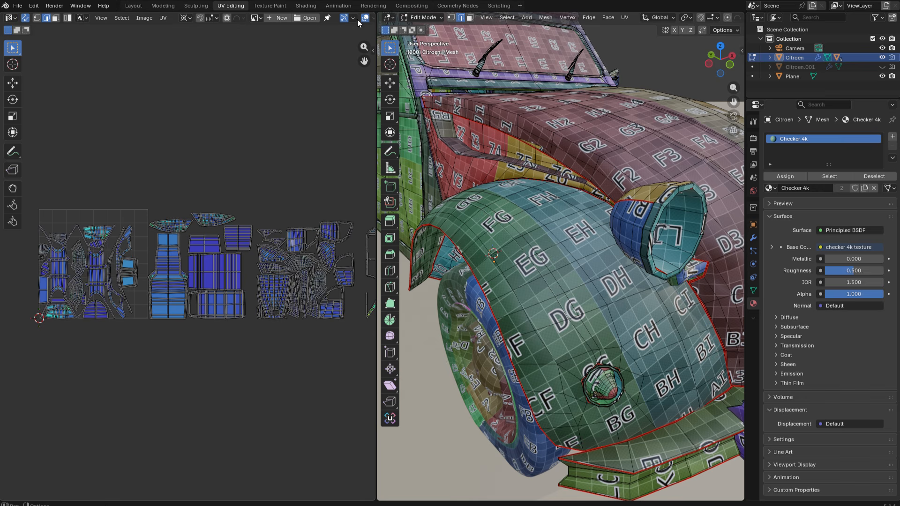
pyautogui.scroll(-2, 357, 19)
pyautogui.click(336, 18)
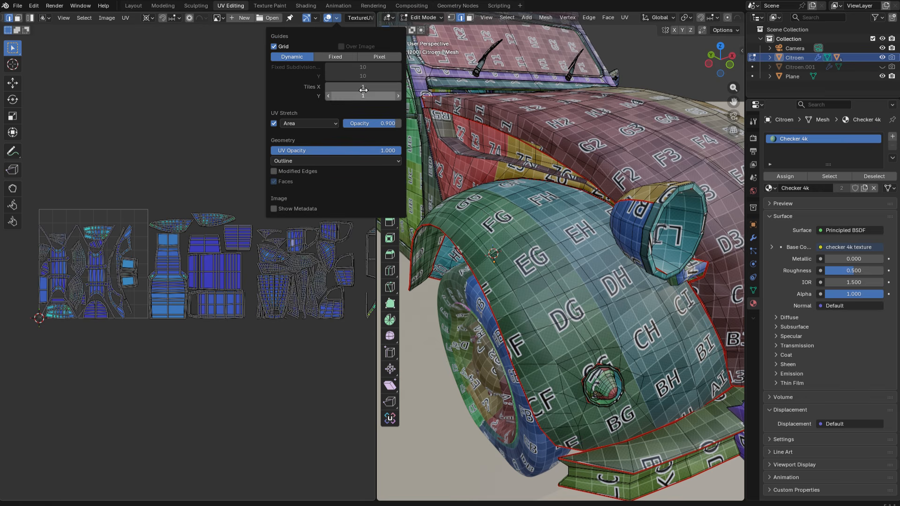
pyautogui.click(369, 89)
pyautogui.write('4')
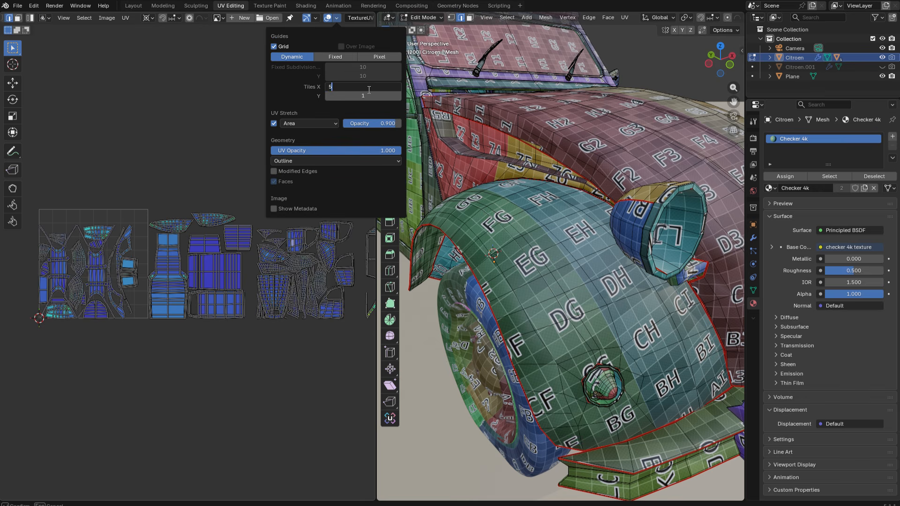
pyautogui.press('Return')
# - Examine how the UV islands are distributed across the tiles and how the checker texture covers the car body
pyautogui.moveTo(251, 249); pyautogui.dragTo(170, 259, button='middle')
pyautogui.moveTo(269, 282)
pyautogui.mouseDown(button='middle')
pyautogui.moveTo(180, 278)
pyautogui.moveTo(313, 288)
pyautogui.mouseUp(button='middle')
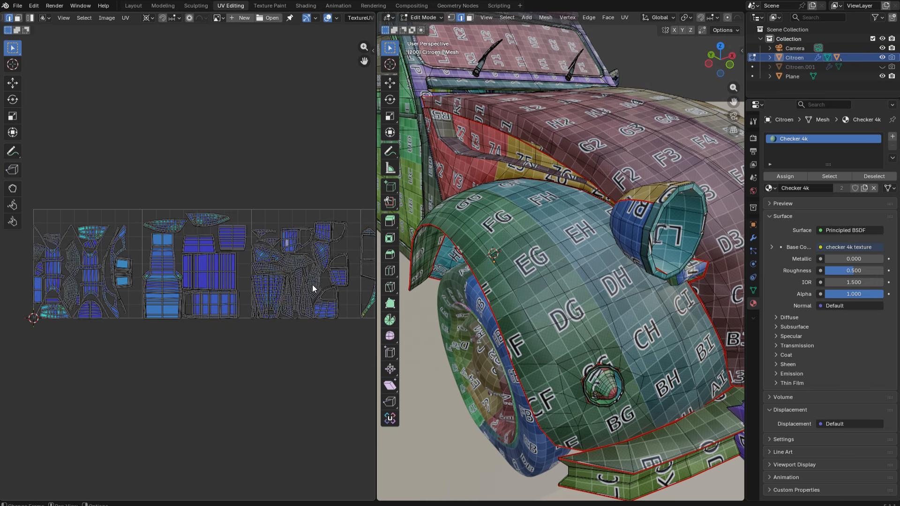
pyautogui.moveTo(87, 239); pyautogui.dragTo(88, 217, button='middle')
pyautogui.scroll(-1, 218, 258)
pyautogui.scroll(-3, 539, 228)
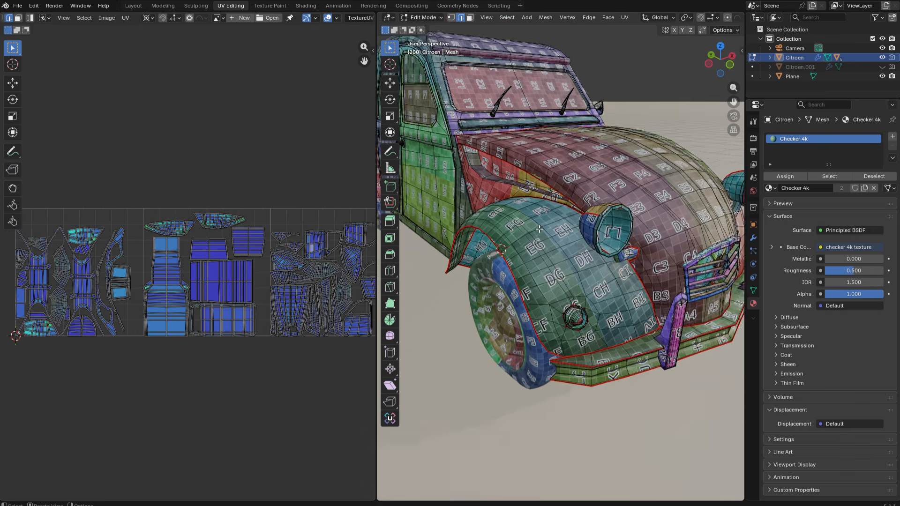
pyautogui.keyDown('shift'); pyautogui.moveTo(539, 229); pyautogui.dragTo(553, 303, button='middle'); pyautogui.keyUp('shift')
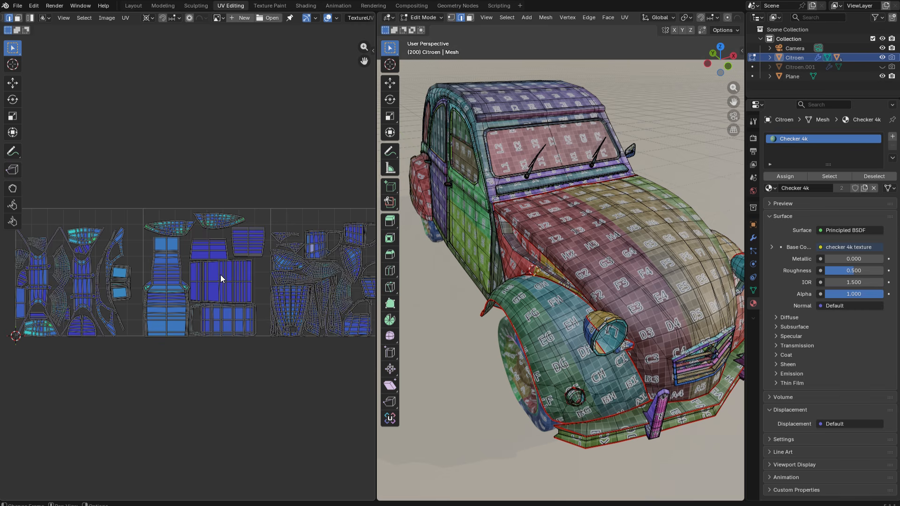
pyautogui.scroll(-2, 220, 275)
pyautogui.moveTo(239, 263); pyautogui.dragTo(218, 266, button='middle')
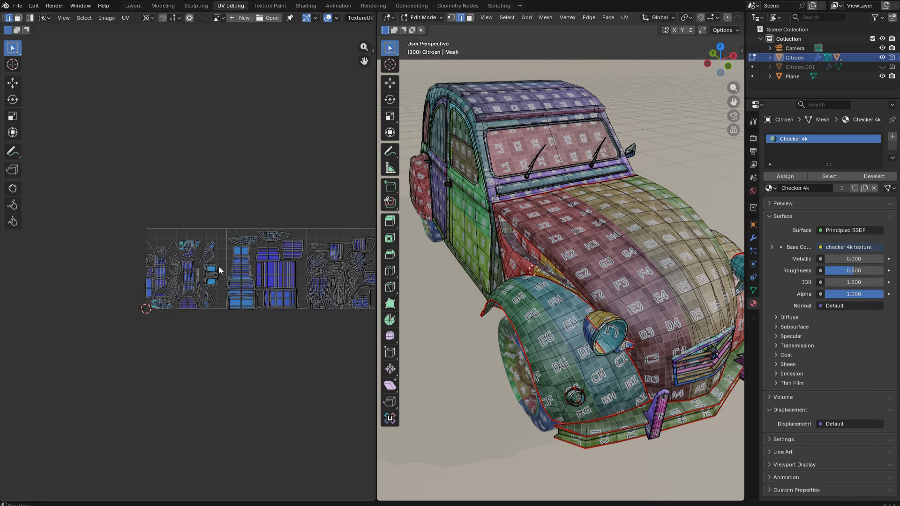
# - In the Layout workspace, insert a Mix node between the checker 4k texture and the Principled BSDF's Base Color
pyautogui.scroll(2, 209, 196)
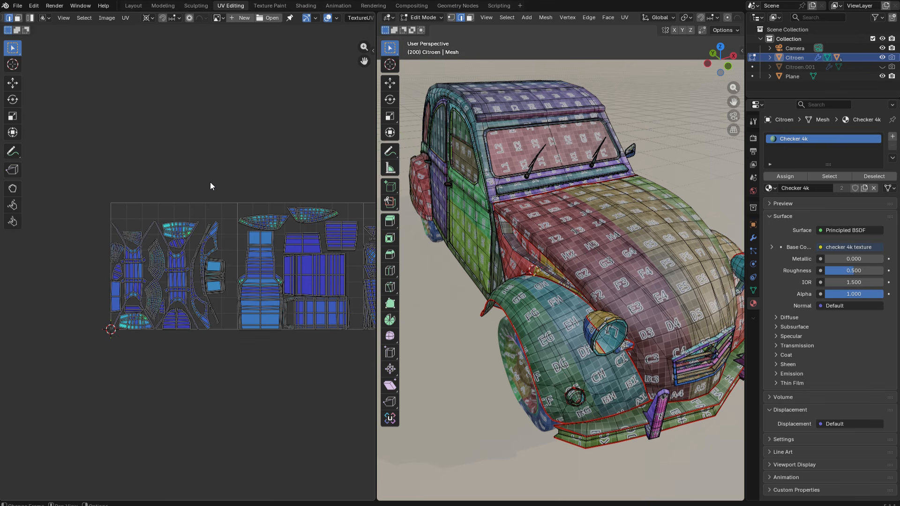
pyautogui.click(134, 6)
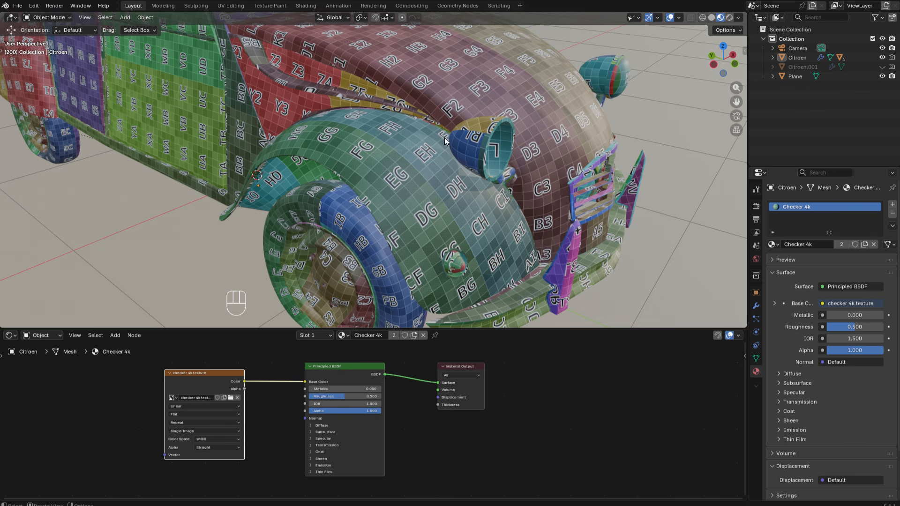
pyautogui.click(112, 398)
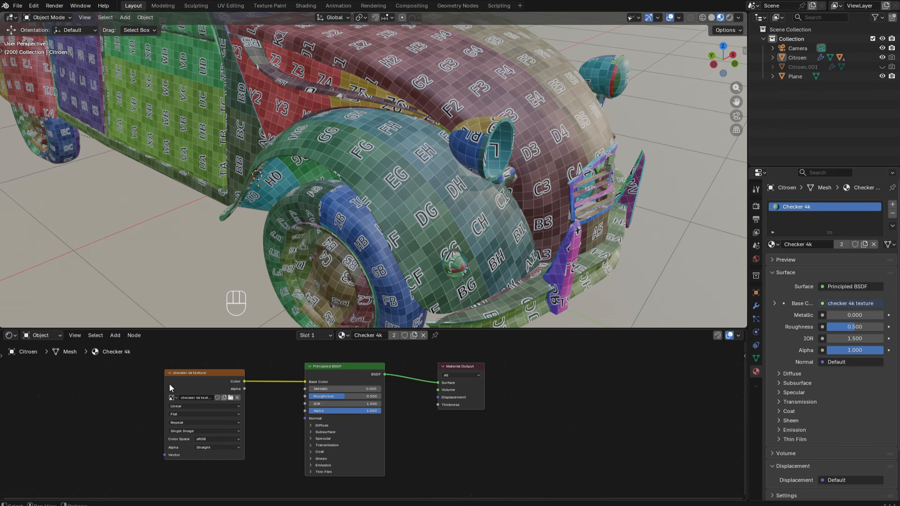
pyautogui.moveTo(189, 374); pyautogui.dragTo(82, 380)
pyautogui.hotkey('ctrl', '0')
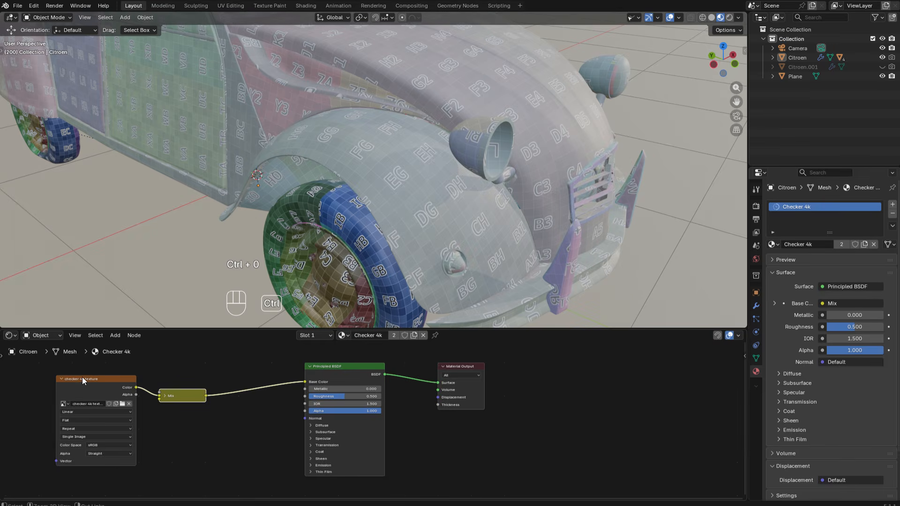
# - Expand the Mix node, place it close to the Principled BSDF, and set its Factor to 0
pyautogui.click(164, 396)
pyautogui.moveTo(191, 398); pyautogui.dragTo(235, 374)
pyautogui.click(235, 378)
pyautogui.click(227, 422)
pyautogui.write('0')
pyautogui.press('Return')
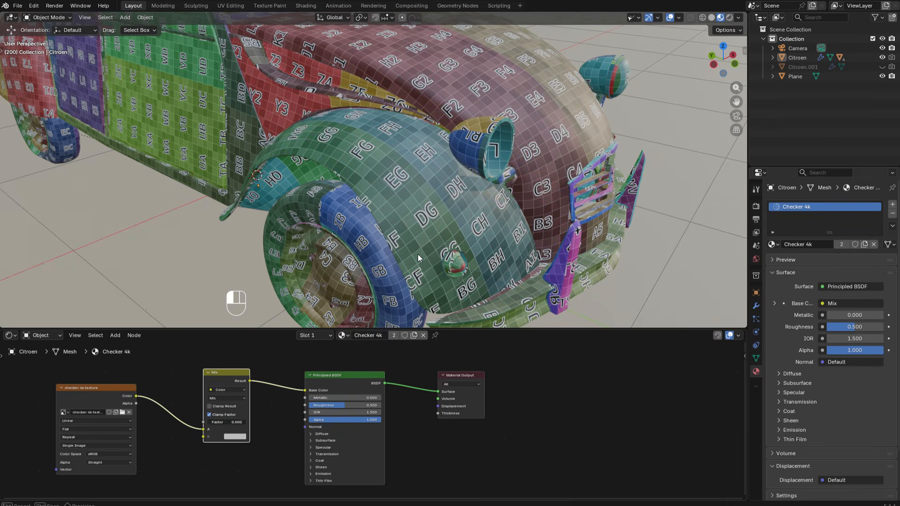
# - Add an Image Texture node below the checker texture and connect its Color output to the Mix node's B input
pyautogui.moveTo(195, 440)
pyautogui.keyDown('shift'); pyautogui.mouseDown(button='middle')
pyautogui.moveTo(197, 398)
pyautogui.moveTo(217, 382)
pyautogui.mouseUp(button='middle'); pyautogui.keyUp('shift')
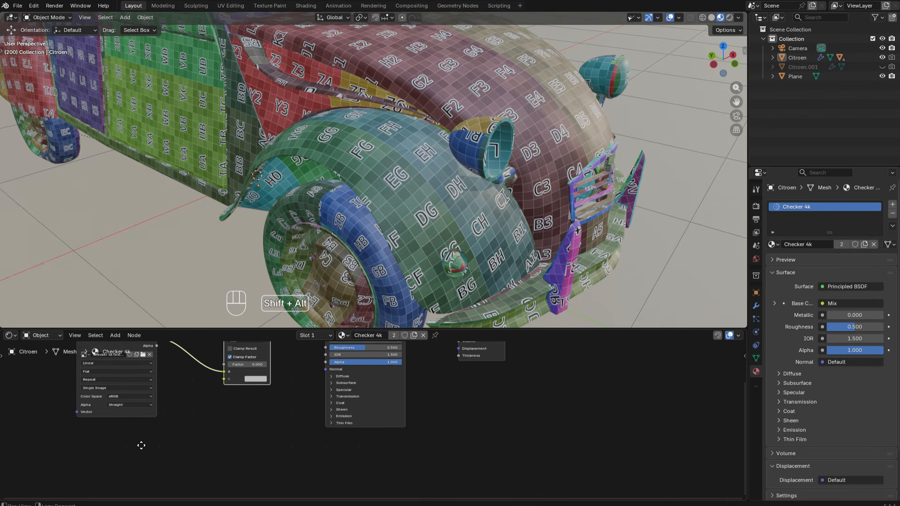
pyautogui.keyDown('shift'); pyautogui.moveTo(137, 451); pyautogui.dragTo(145, 426, button='middle'); pyautogui.keyUp('shift')
pyautogui.hotkey('shift', 'a')
pyautogui.write('imag')
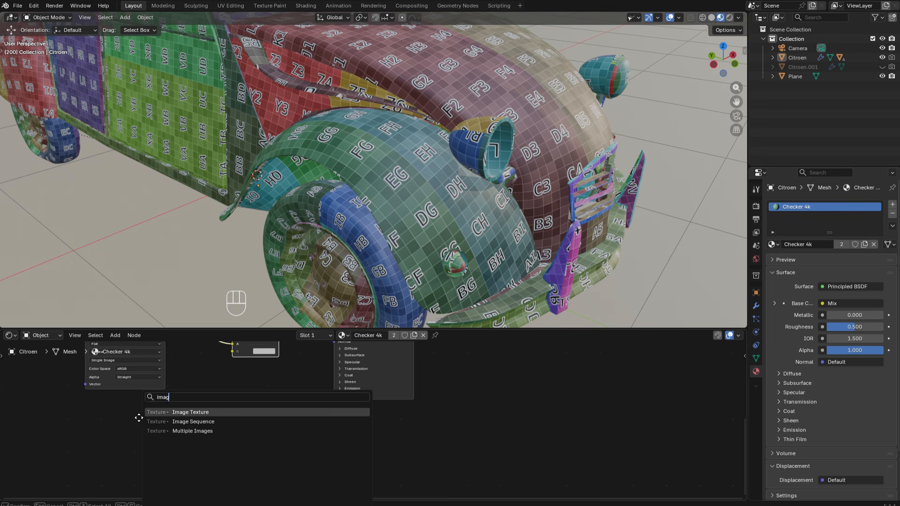
pyautogui.click(184, 413)
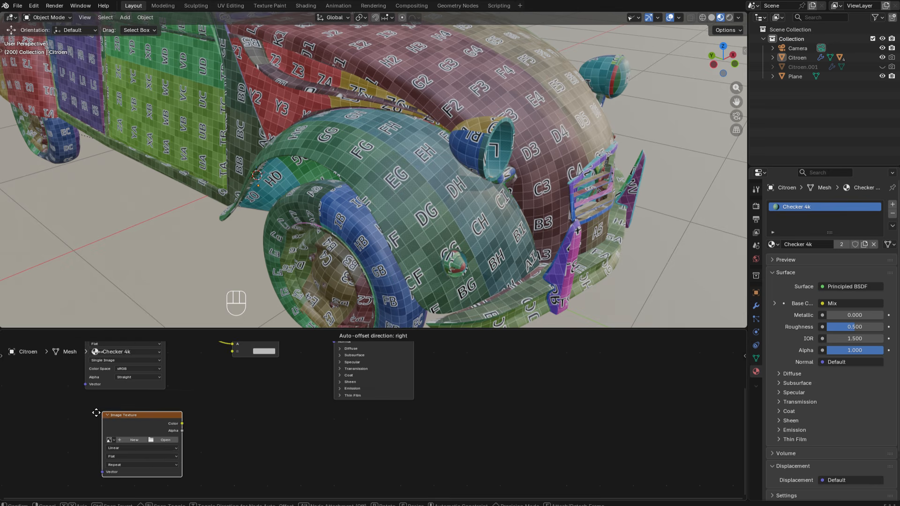
pyautogui.click(89, 412)
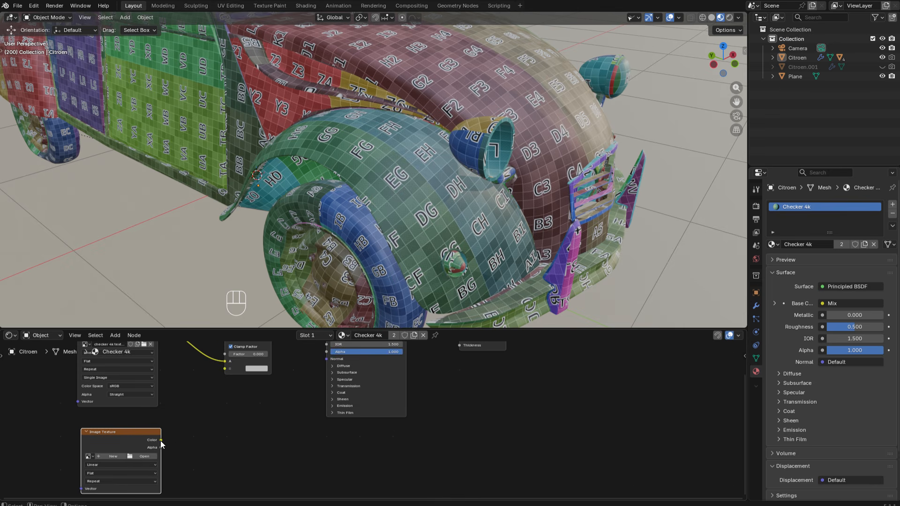
pyautogui.moveTo(161, 440); pyautogui.dragTo(267, 419)
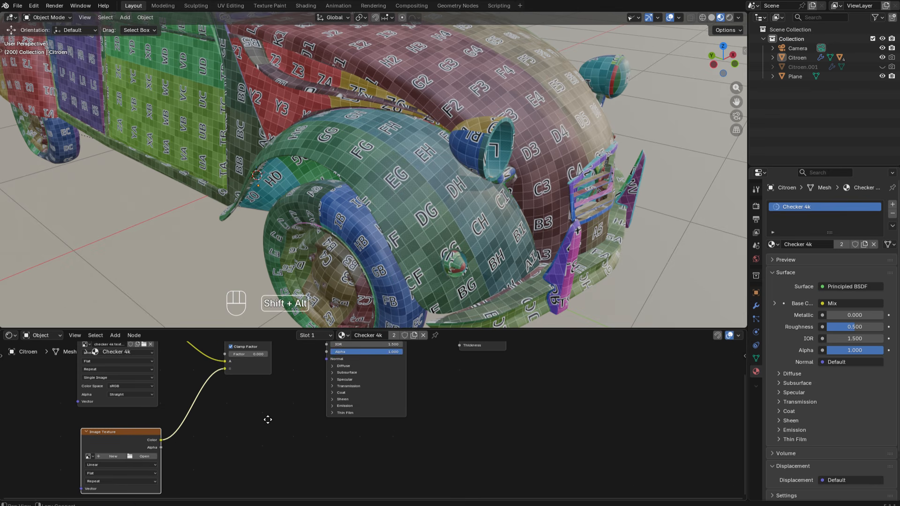
pyautogui.moveTo(267, 420); pyautogui.dragTo(273, 408, button='middle')
# - Create an image named UDIM testing in the empty texture node, 4096 x 4096 px, with a transparent black fill
pyautogui.click(122, 449)
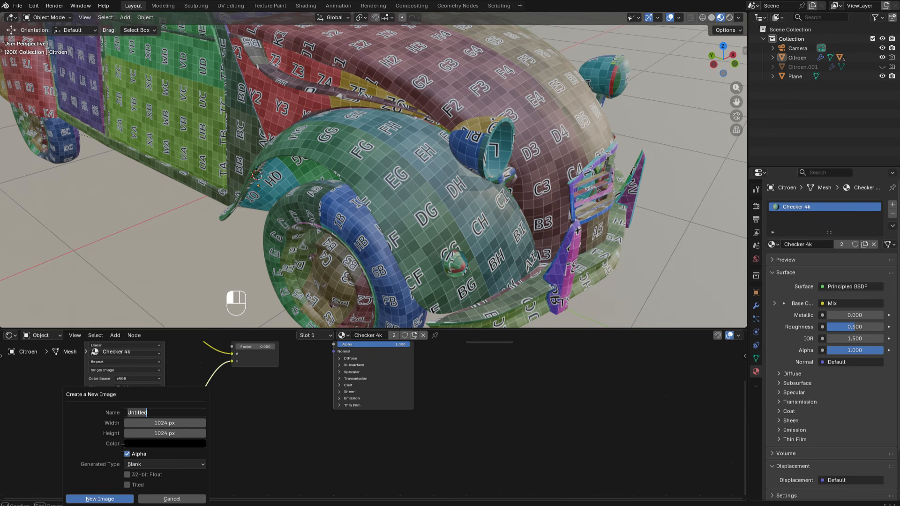
pyautogui.write('UDIM testing')
pyautogui.press('Tab')
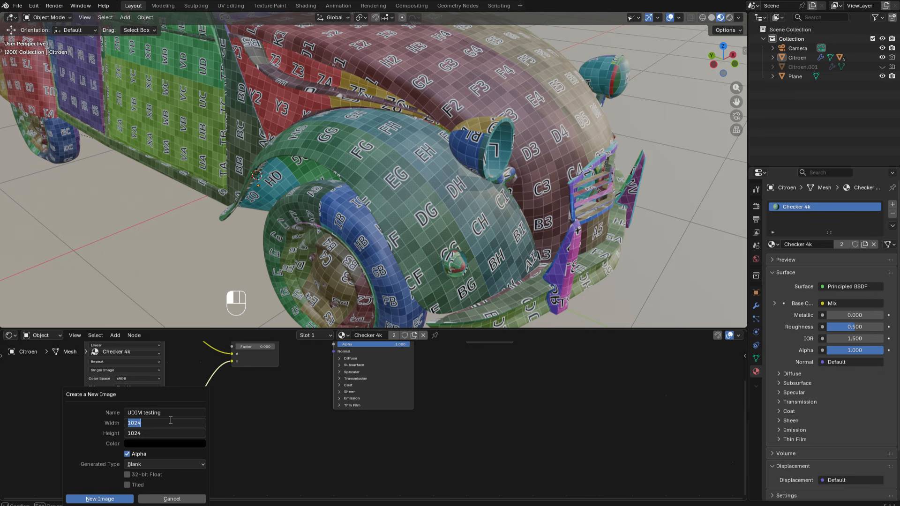
pyautogui.write('4096')
pyautogui.press('Return')
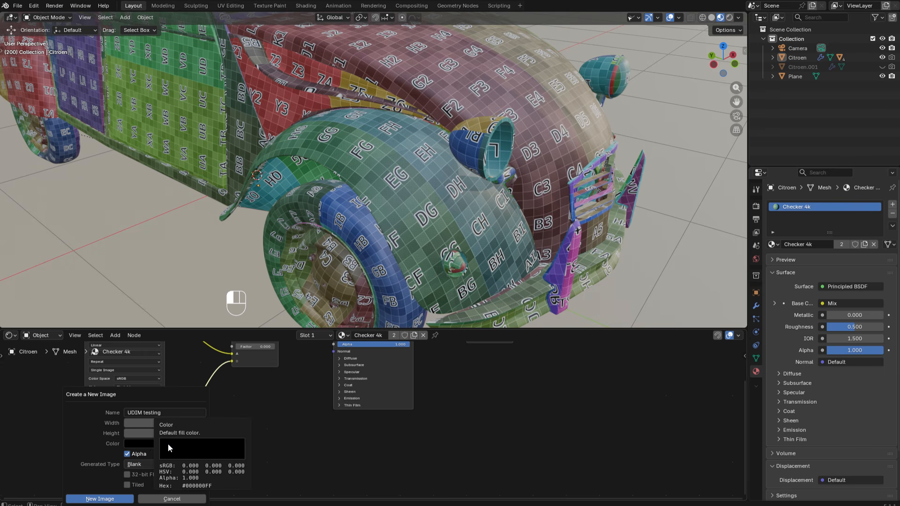
pyautogui.click(146, 444)
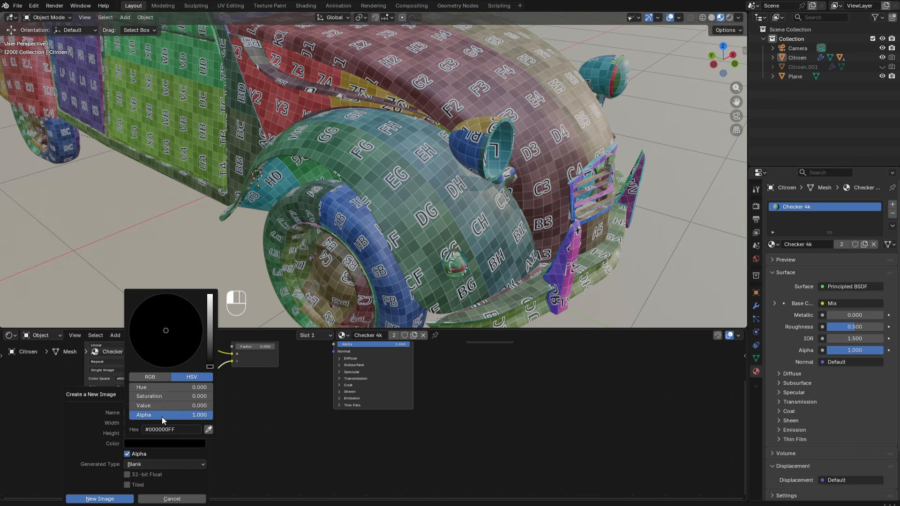
pyautogui.moveTo(162, 417); pyautogui.dragTo(114, 429)
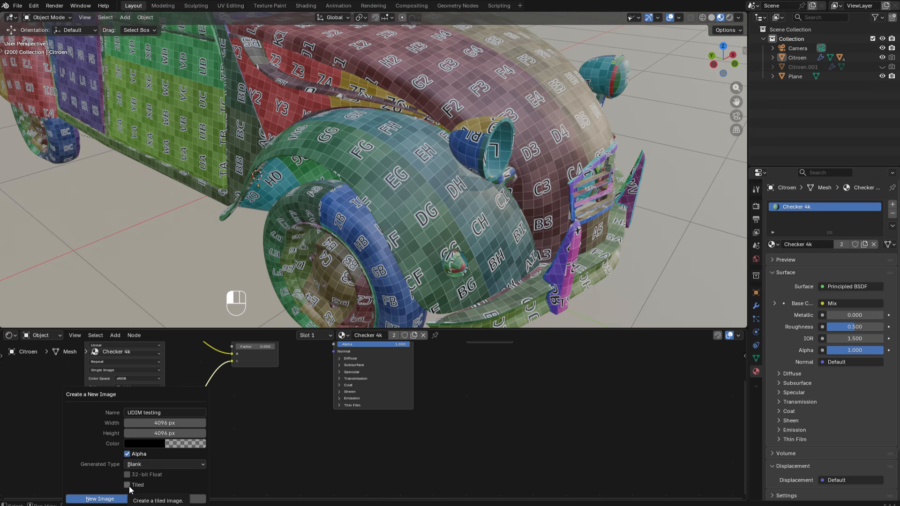
pyautogui.click(98, 499)
# - Set the source of the UDIM testing image to UDIM Tiles
pyautogui.moveTo(199, 454); pyautogui.dragTo(207, 420, button='middle')
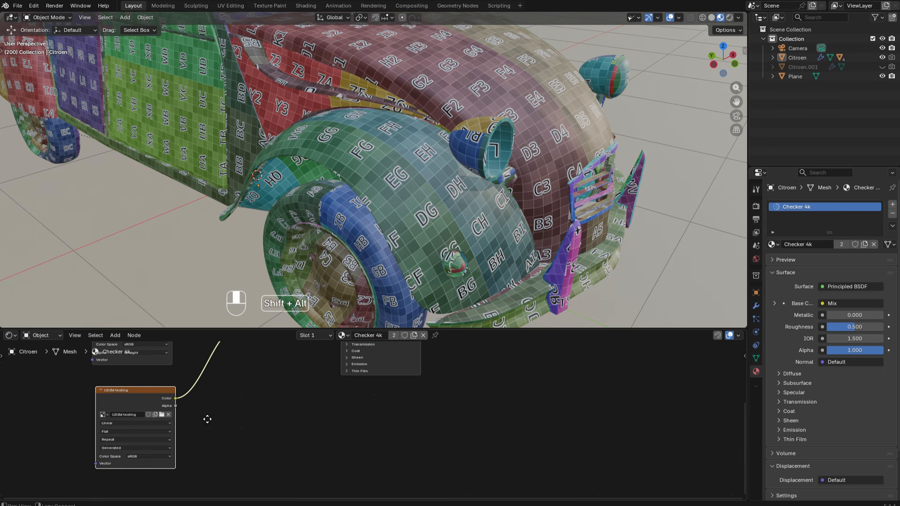
pyautogui.scroll(2, 113, 459)
pyautogui.scroll(2, 113, 460)
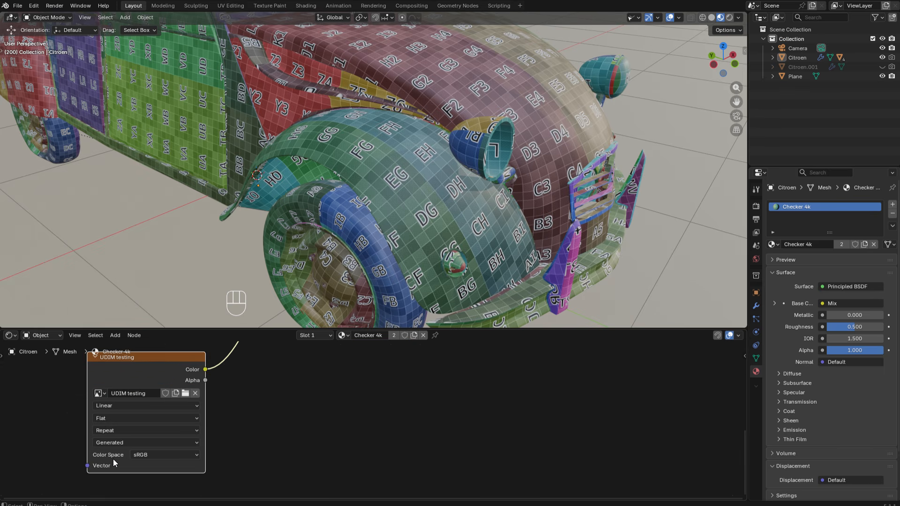
pyautogui.click(110, 441)
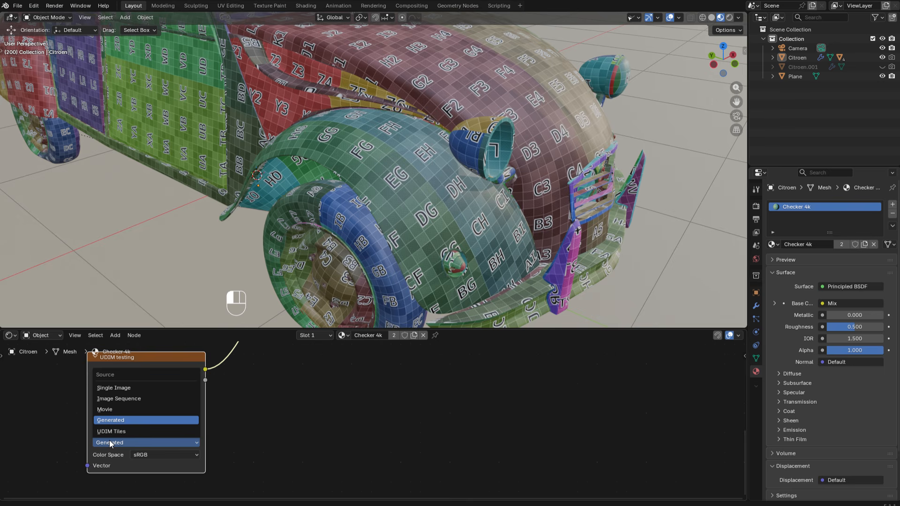
pyautogui.click(113, 432)
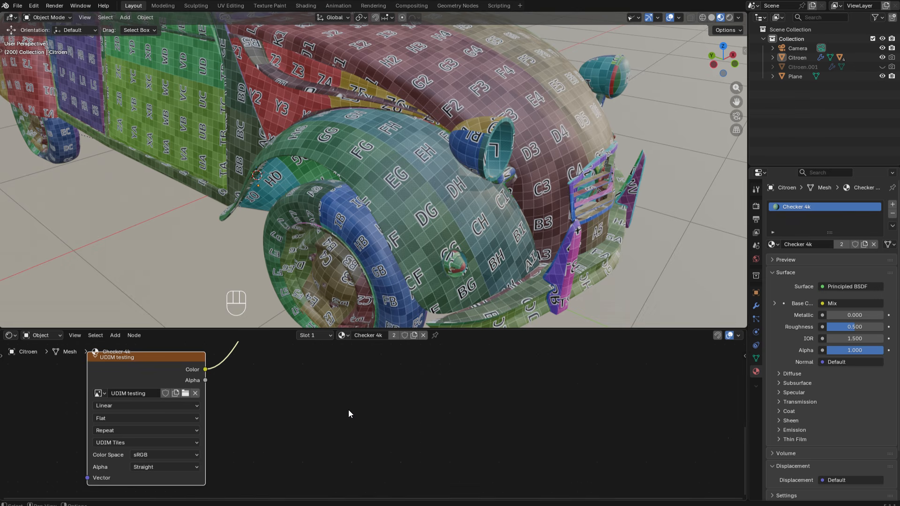
# - Connect the Alpha output of the UDIM testing texture to the Mix node's Factor input
pyautogui.moveTo(321, 350); pyautogui.dragTo(294, 444, button='middle')
pyautogui.scroll(-3, 305, 400)
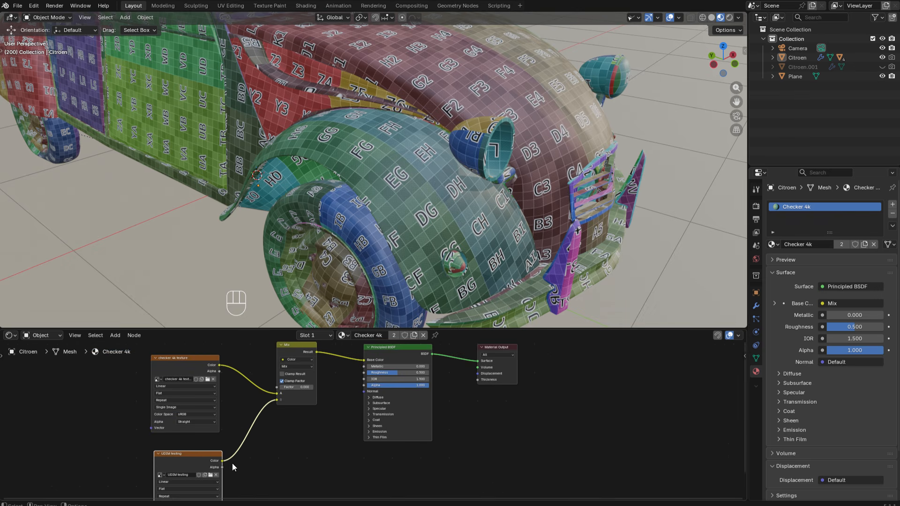
pyautogui.moveTo(221, 468); pyautogui.dragTo(276, 387)
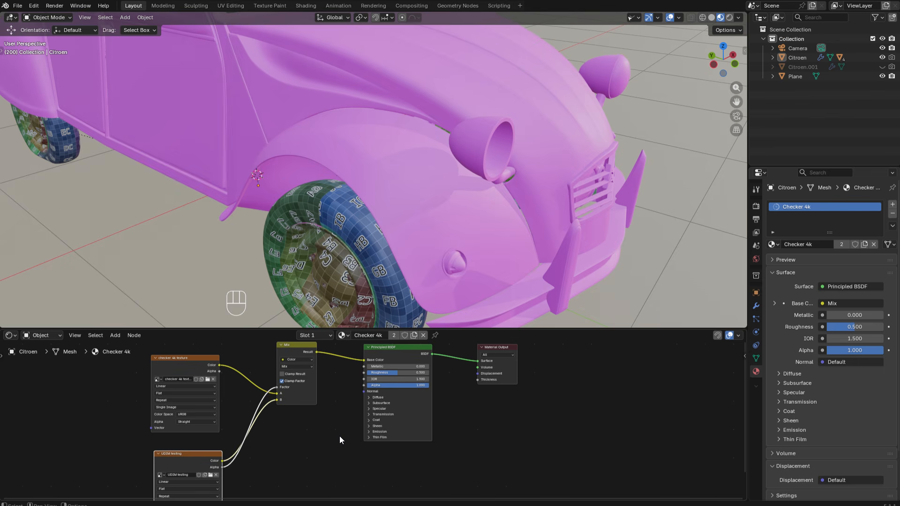
# - Open the Texture Paint workspace, show the car in Material Preview shading, and return the 3D viewport to Object Mode
pyautogui.click(271, 5)
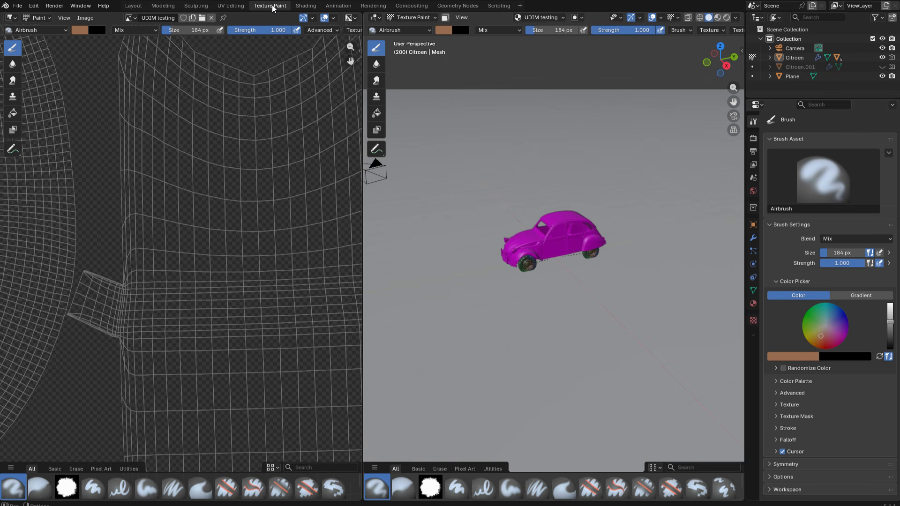
pyautogui.scroll(-10, 212, 248)
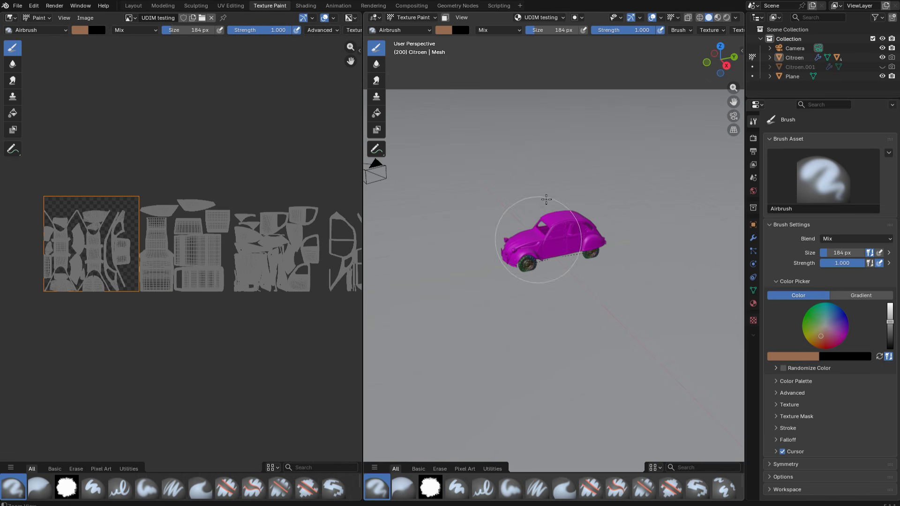
pyautogui.scroll(5, 555, 237)
pyautogui.moveTo(562, 238); pyautogui.dragTo(667, 230, button='middle')
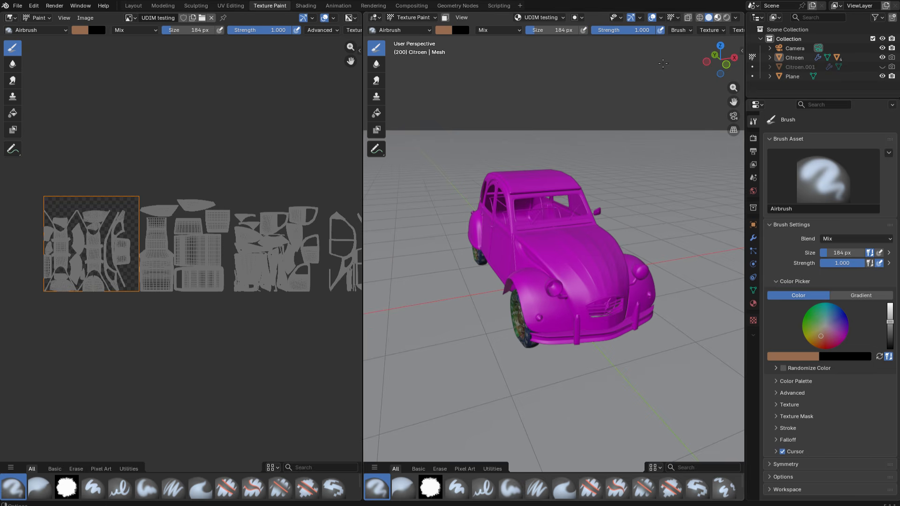
pyautogui.click(717, 18)
pyautogui.moveTo(506, 265); pyautogui.dragTo(527, 249, button='middle')
pyautogui.scroll(2, 539, 249)
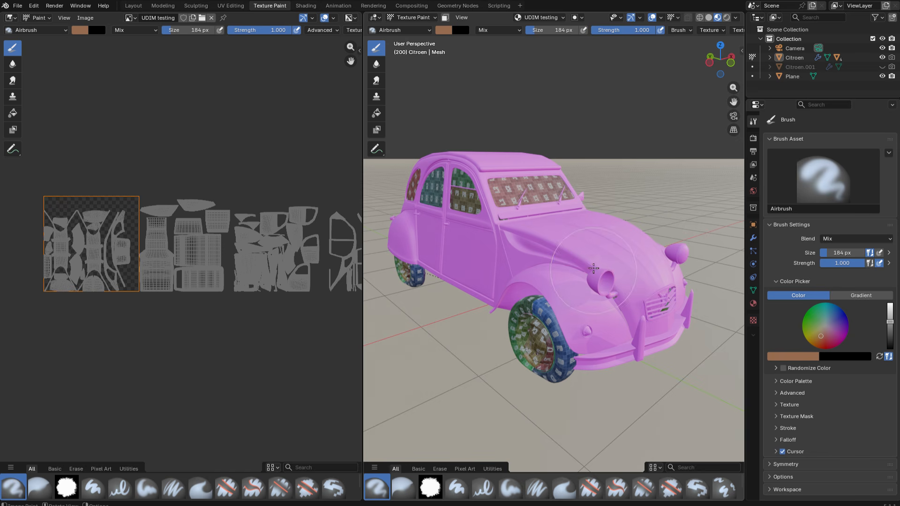
pyautogui.hotkey('ctrl', 'z')
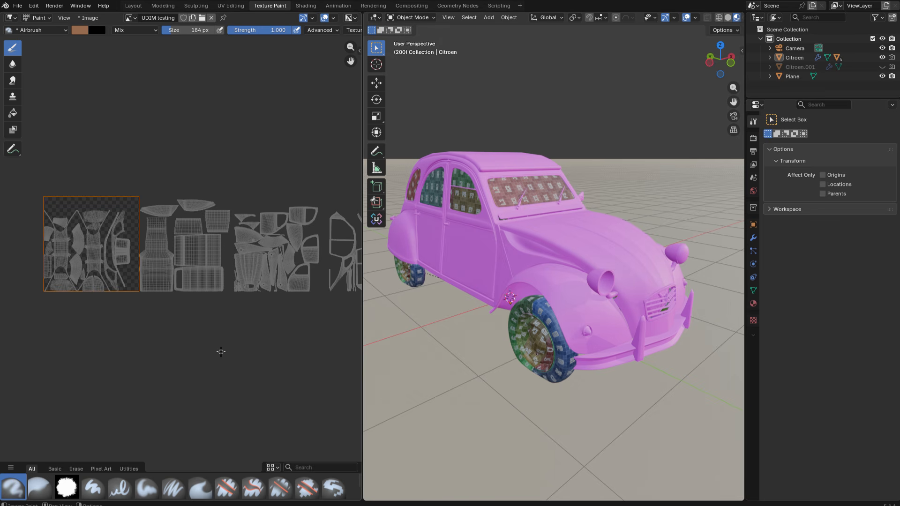
# - Add 4 tiles to the UDIM testing image starting at number 1002, each 4096 x 4096 px with a transparent black fill
pyautogui.press('n')
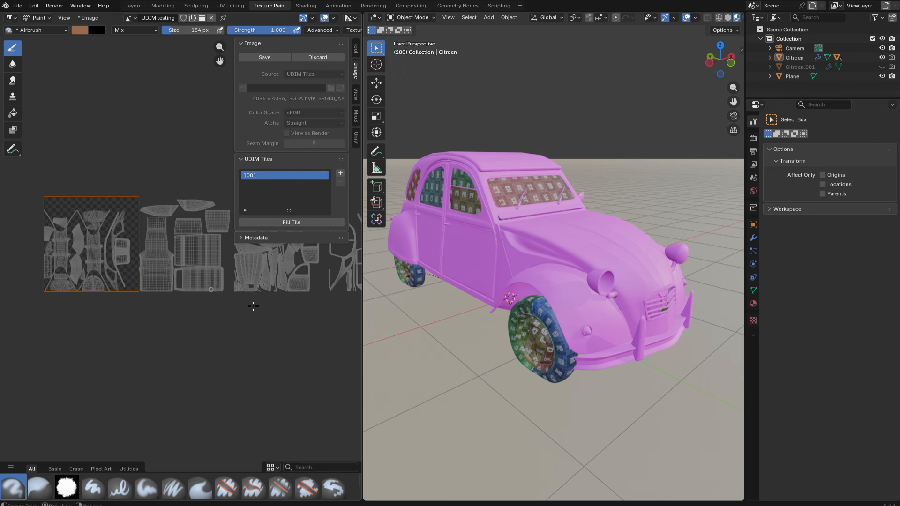
pyautogui.moveTo(239, 305); pyautogui.dragTo(214, 331, button='middle')
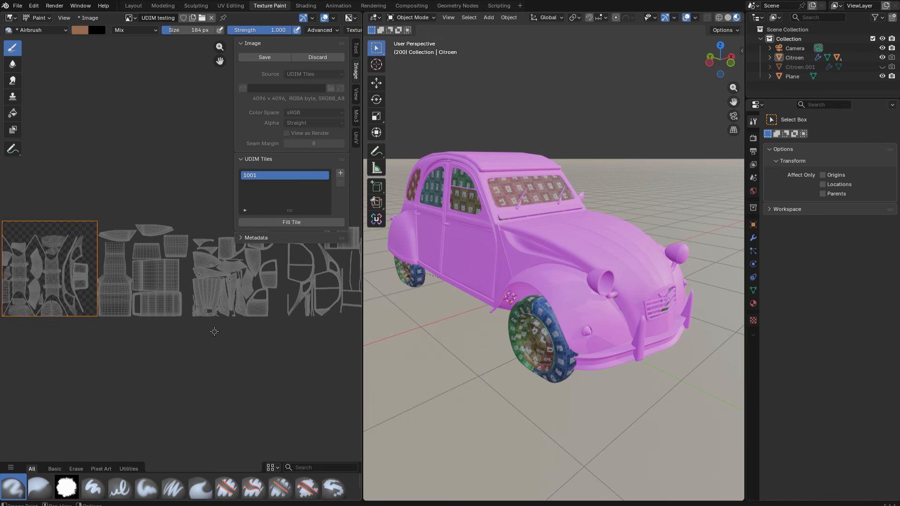
pyautogui.click(340, 175)
pyautogui.click(420, 188)
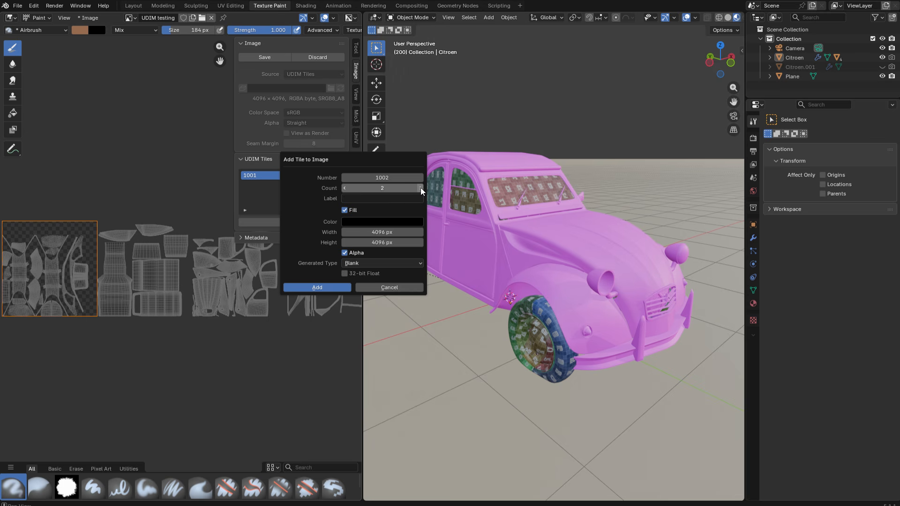
pyautogui.click(420, 188)
pyautogui.click(420, 188)
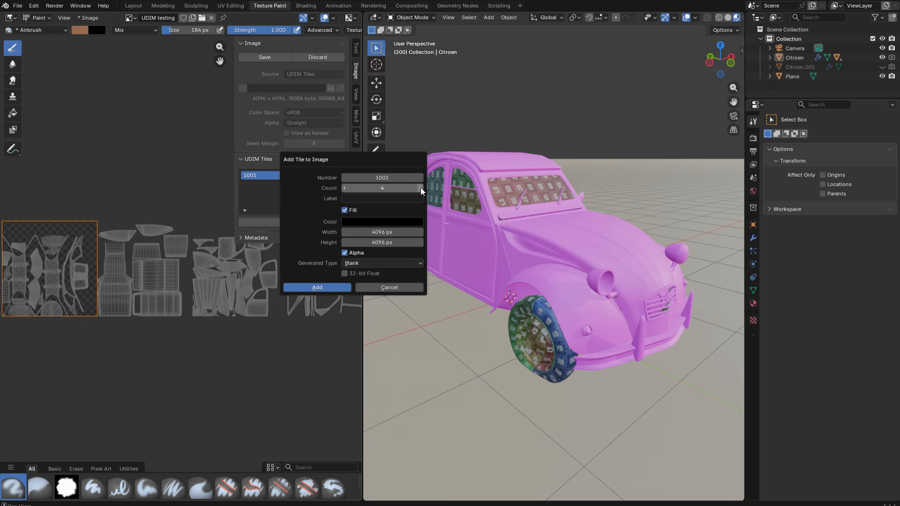
pyautogui.click(365, 222)
pyautogui.moveTo(398, 194); pyautogui.dragTo(347, 193)
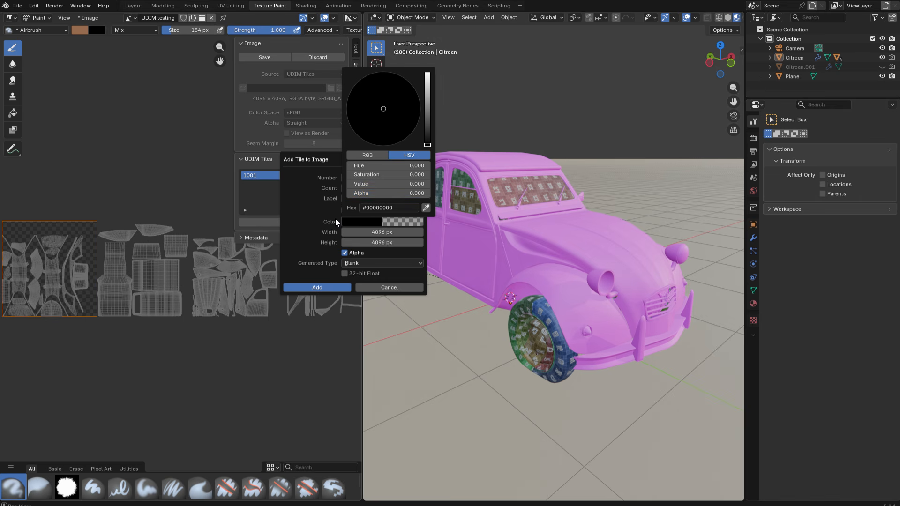
pyautogui.click(307, 287)
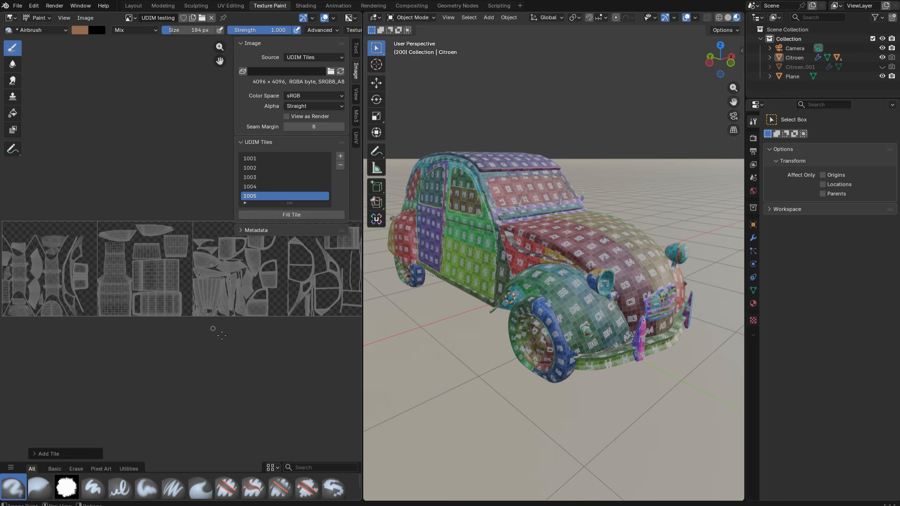
# - Examine how the new tiles cover the UV islands, making tile 1004 and then tile 1003 active
pyautogui.moveTo(222, 336); pyautogui.dragTo(97, 351, button='middle')
pyautogui.moveTo(191, 361); pyautogui.dragTo(164, 358, button='middle')
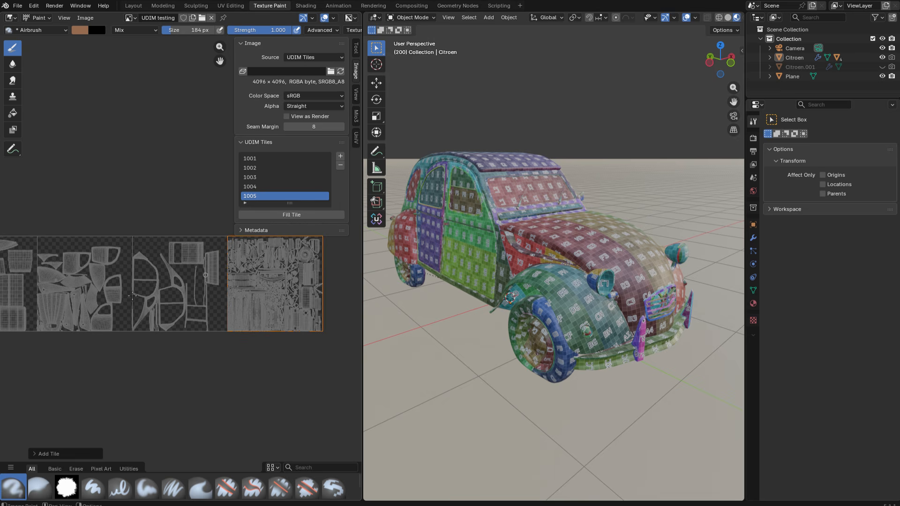
pyautogui.moveTo(206, 303); pyautogui.dragTo(176, 304, button='middle')
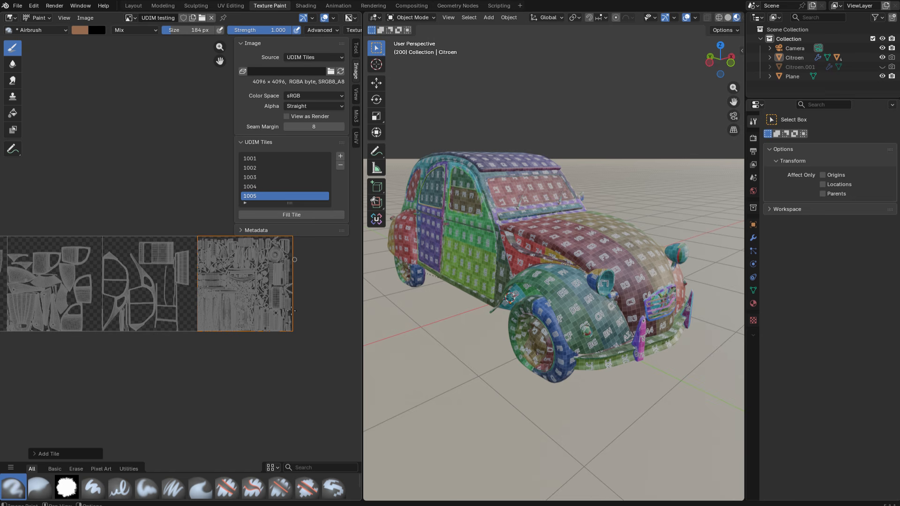
pyautogui.click(252, 187)
pyautogui.click(251, 178)
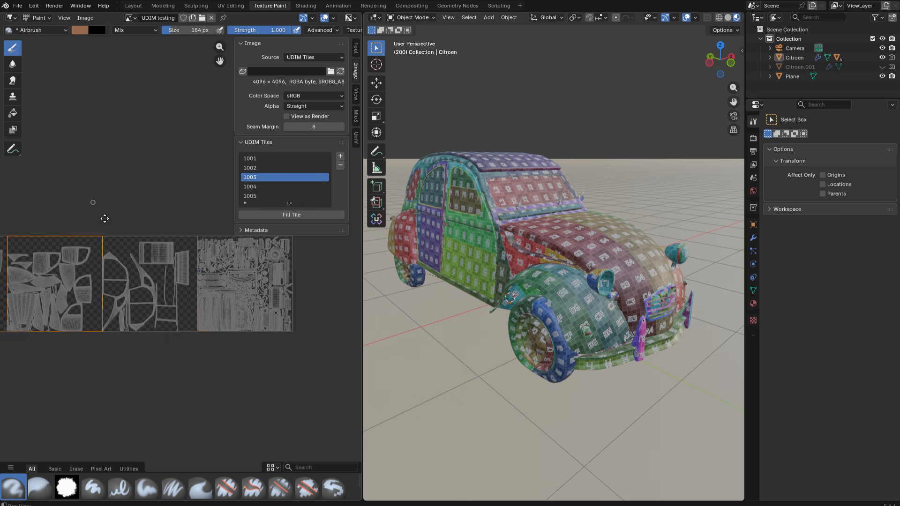
# - Make tile 1002 the active tile of the UDIM testing image
pyautogui.moveTo(100, 207); pyautogui.dragTo(236, 253, button='middle')
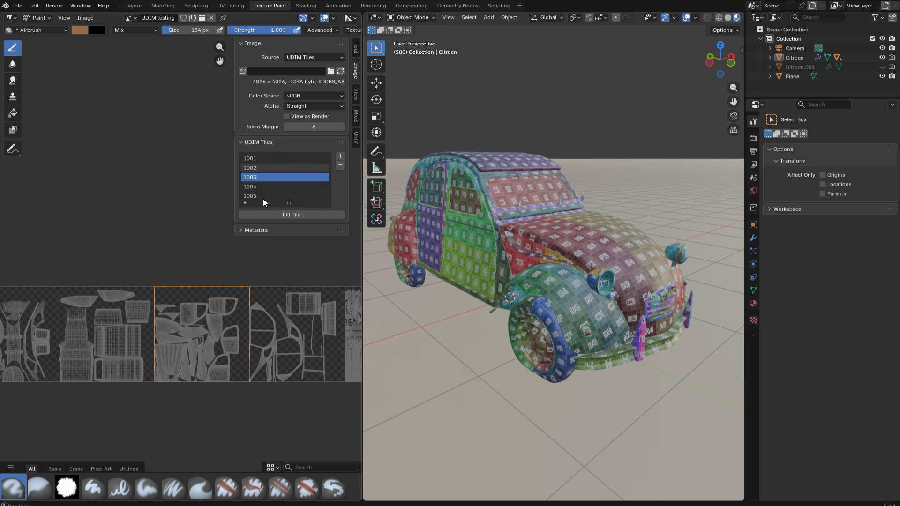
pyautogui.moveTo(183, 252); pyautogui.dragTo(252, 232, button='middle')
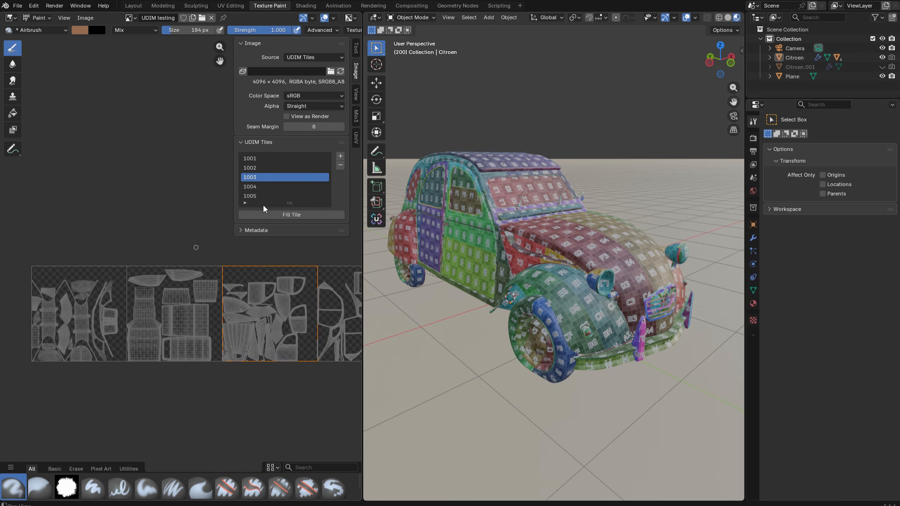
pyautogui.click(252, 167)
pyautogui.keyDown('ctrl'); pyautogui.moveTo(182, 318); pyautogui.dragTo(184, 320, button='middle'); pyautogui.keyUp('ctrl')
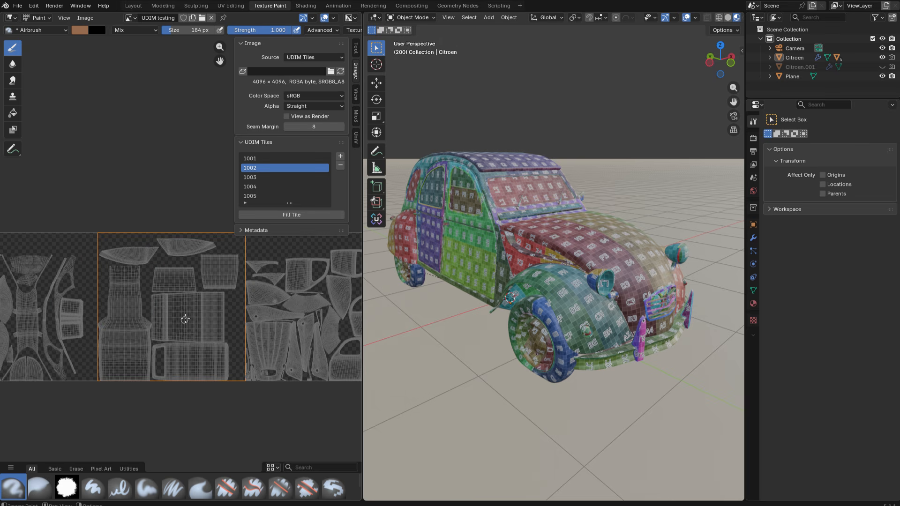
# - Switch the 3D viewport to Texture Paint mode and set the brush color to a deep blue
pyautogui.click(411, 17)
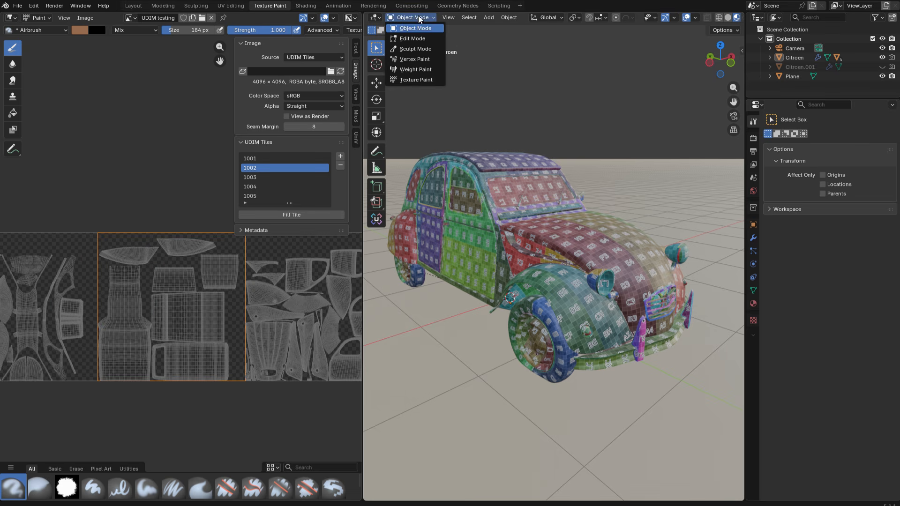
pyautogui.click(415, 83)
pyautogui.moveTo(592, 265); pyautogui.dragTo(584, 276, button='middle')
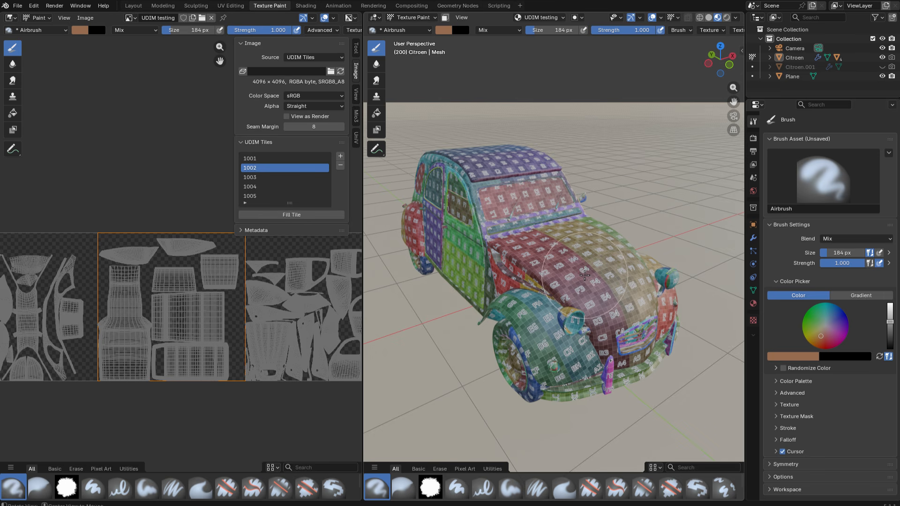
pyautogui.moveTo(823, 341)
pyautogui.mouseDown()
pyautogui.moveTo(845, 333)
pyautogui.moveTo(842, 341)
pyautogui.moveTo(847, 320)
pyautogui.mouseUp()
# - Airbrush a broad blue patch over the middle of the car's hood
pyautogui.scroll(5, 561, 287)
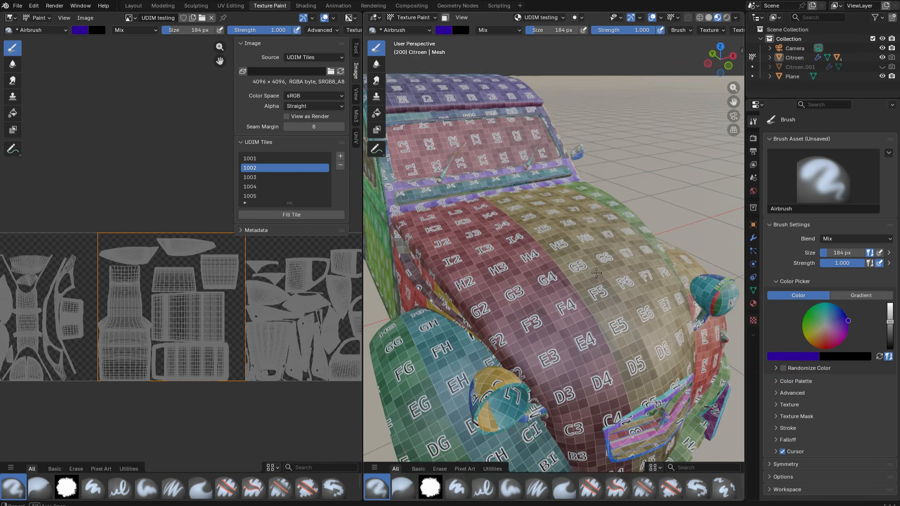
pyautogui.keyDown('shift'); pyautogui.moveTo(561, 287); pyautogui.dragTo(566, 267, button='middle'); pyautogui.keyUp('shift')
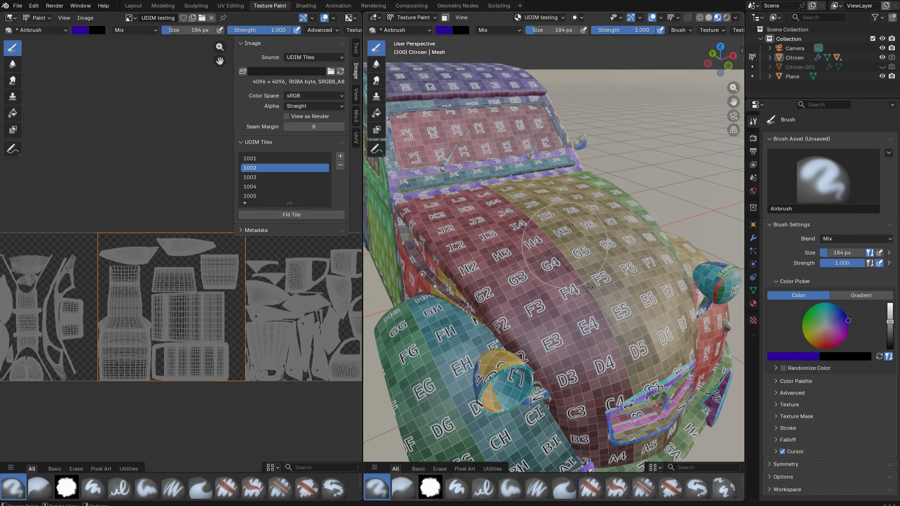
pyautogui.moveTo(569, 244)
pyautogui.mouseDown()
pyautogui.moveTo(593, 278)
pyautogui.moveTo(568, 227)
pyautogui.moveTo(600, 263)
pyautogui.moveTo(574, 246)
pyautogui.moveTo(548, 267)
pyautogui.moveTo(553, 287)
pyautogui.mouseUp()
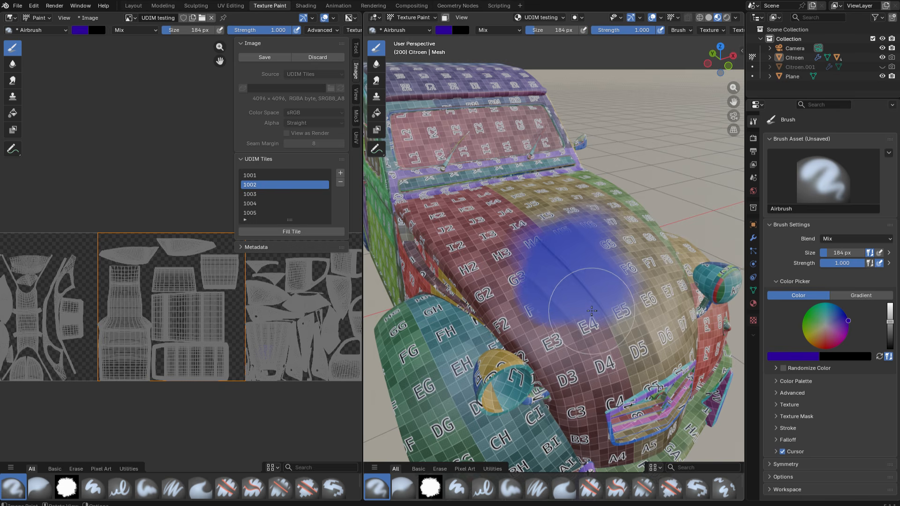
# - Reduce the brush size to 86 px and paint a blue stroke from the roof across the windshield onto the hood
pyautogui.press('[')
pyautogui.press('[')
pyautogui.press('[')
pyautogui.press('[')
pyautogui.press('[')
pyautogui.press('[')
pyautogui.press('[')
pyautogui.keyDown('shift'); pyautogui.moveTo(591, 310); pyautogui.dragTo(621, 450, button='middle'); pyautogui.keyUp('shift')
pyautogui.moveTo(493, 200)
pyautogui.mouseDown()
pyautogui.moveTo(546, 345)
pyautogui.moveTo(496, 201)
pyautogui.moveTo(546, 334)
pyautogui.moveTo(495, 204)
pyautogui.moveTo(560, 347)
pyautogui.moveTo(548, 305)
pyautogui.mouseUp()
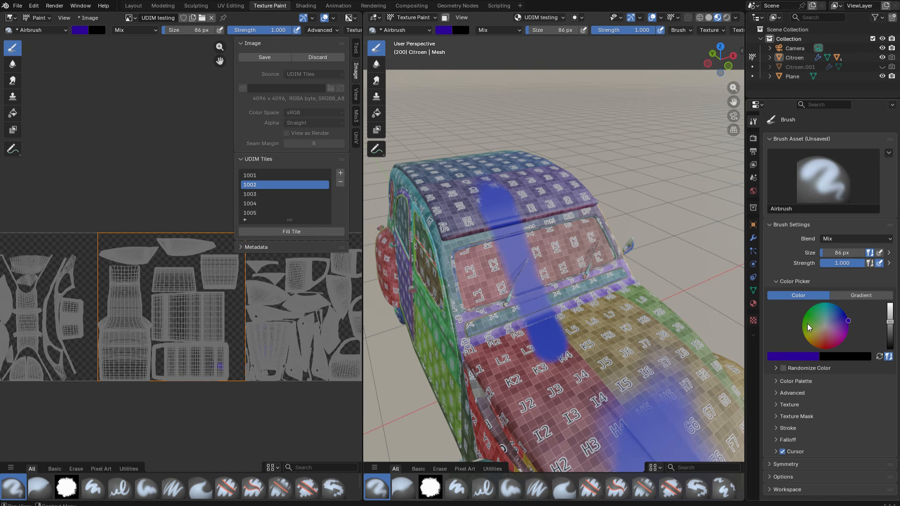
# - Set the brush color to red and, with tile 1003 active, paint a scribble over the blue patch on the hood's UV island
pyautogui.moveTo(810, 328); pyautogui.dragTo(830, 349)
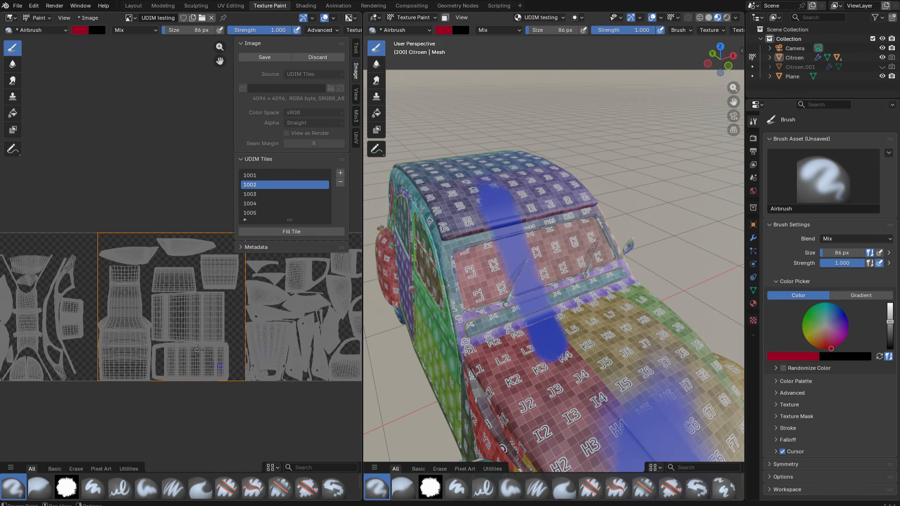
pyautogui.moveTo(516, 383); pyautogui.dragTo(439, 315, button='middle')
pyautogui.moveTo(173, 337); pyautogui.dragTo(94, 355, button='middle')
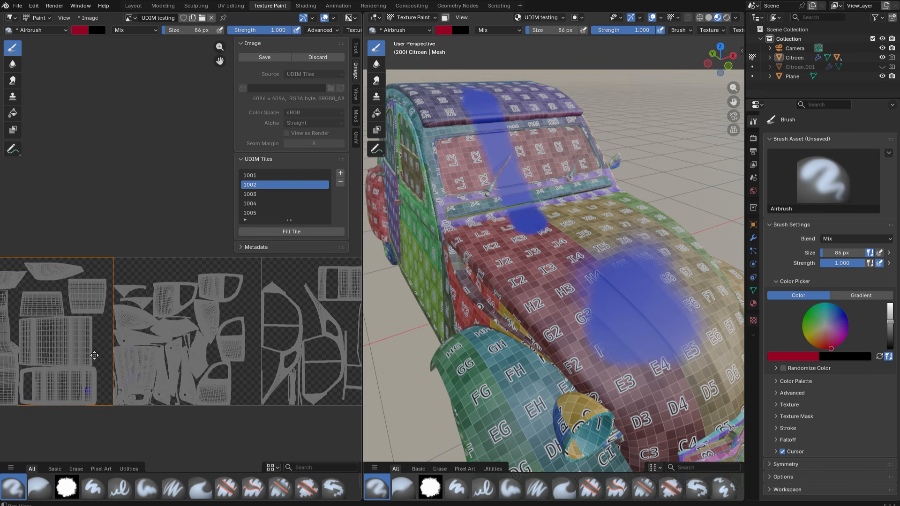
pyautogui.click(262, 194)
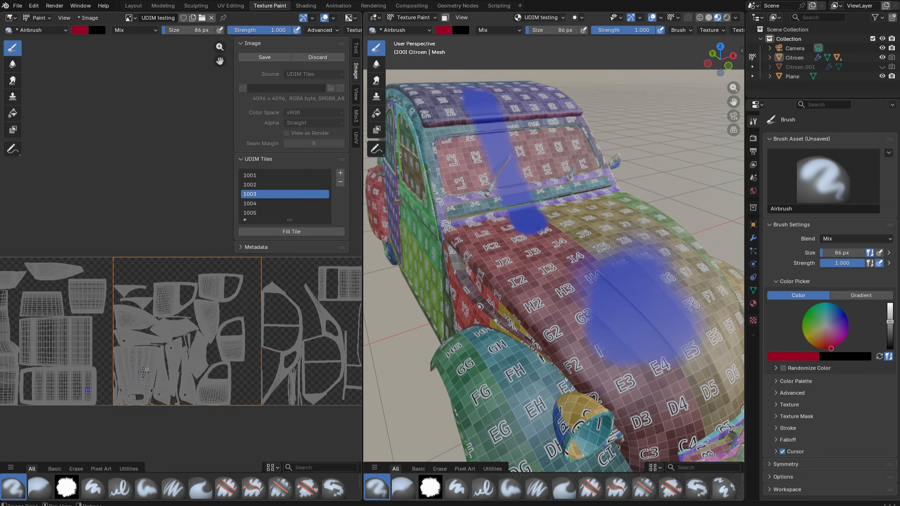
pyautogui.scroll(8, 141, 373)
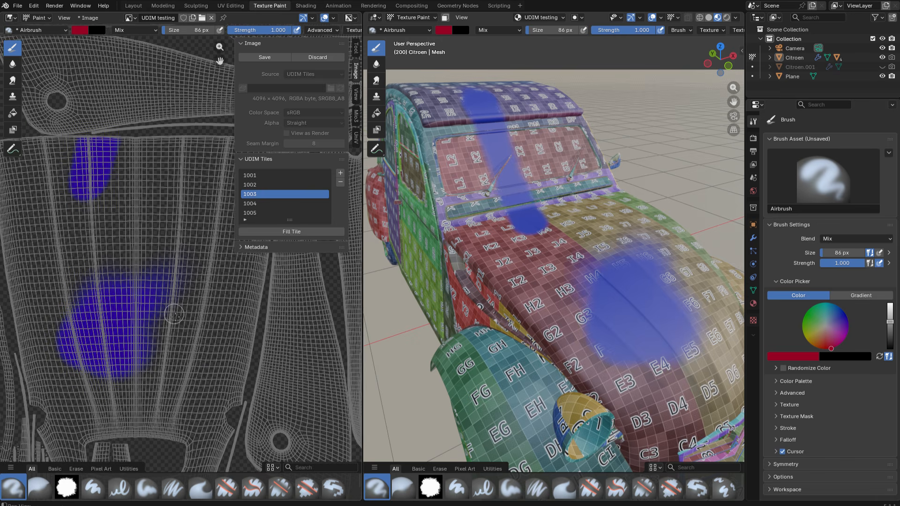
pyautogui.moveTo(74, 255)
pyautogui.mouseDown()
pyautogui.moveTo(178, 339)
pyautogui.moveTo(101, 331)
pyautogui.moveTo(125, 315)
pyautogui.moveTo(118, 332)
pyautogui.moveTo(123, 326)
pyautogui.mouseUp()
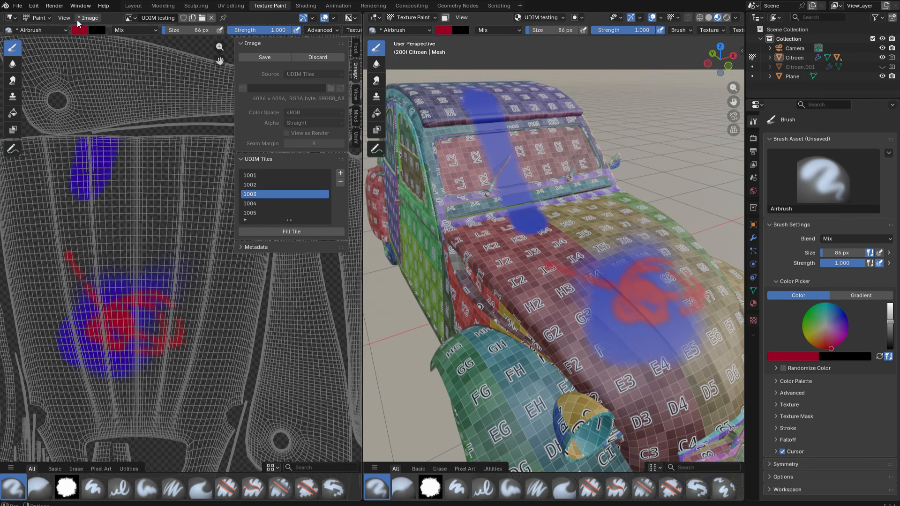
# - Save the tiled image as UDIM testing.<UDIM>.png in the UDIMs folder, as 8-bit RGBA PNG
pyautogui.click(87, 18)
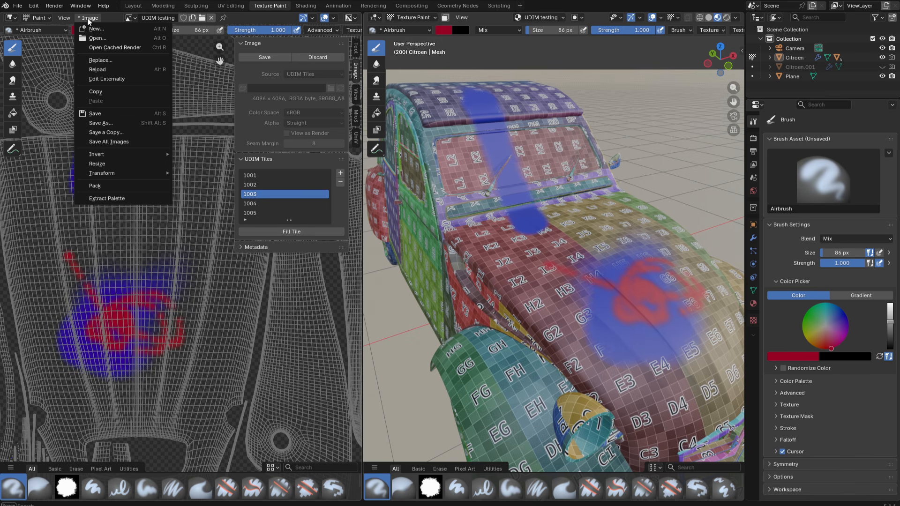
pyautogui.click(109, 123)
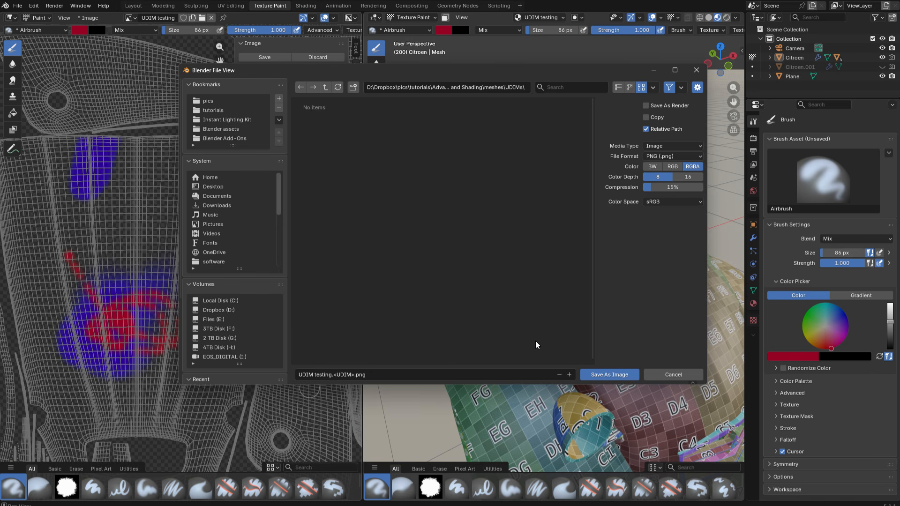
pyautogui.click(608, 374)
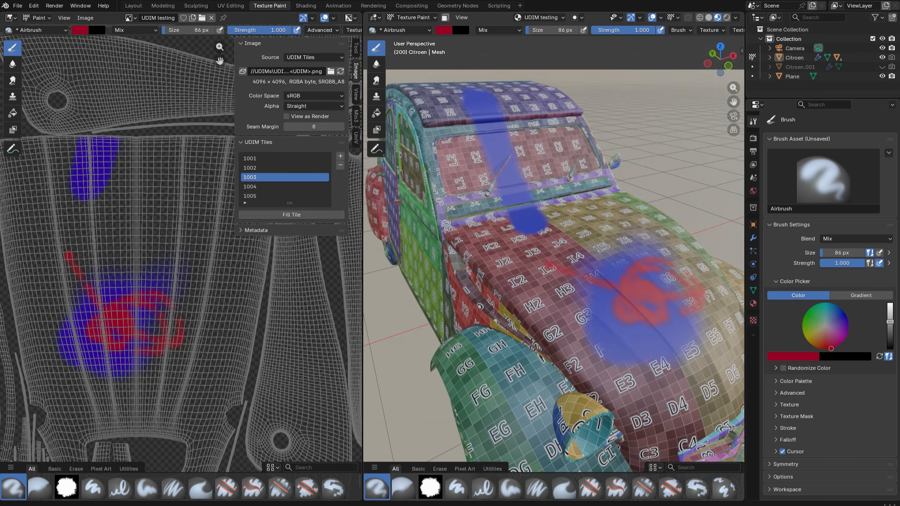
# - Switch to File Explorer, examine the saved tile files in the UDIMs folder, preview UDIM testing.1005.png, and return to Blender
pyautogui.hotkey('alt', 'Tab')
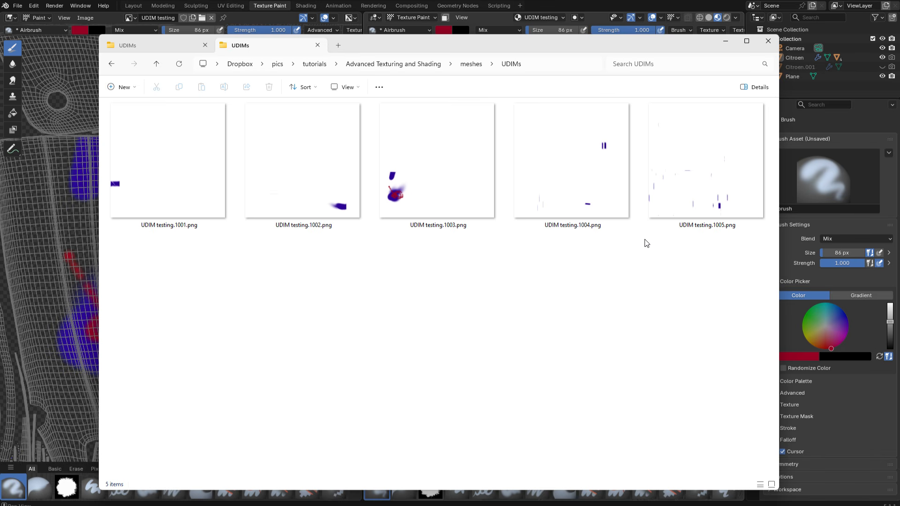
pyautogui.doubleClick(693, 173)
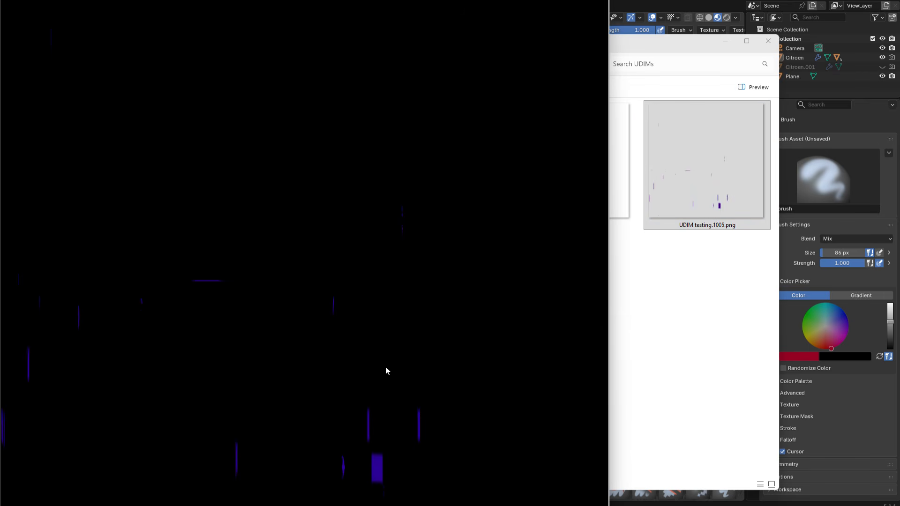
pyautogui.press('Escape')
pyautogui.click(619, 323)
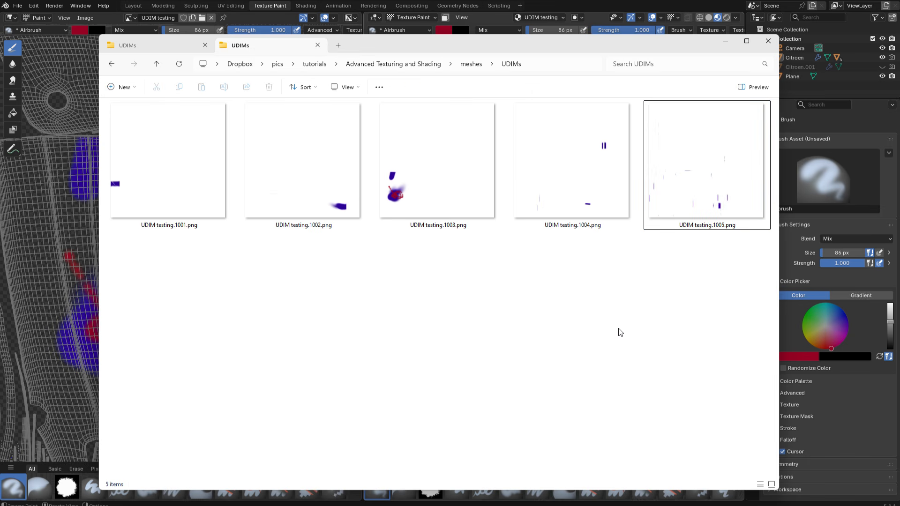
pyautogui.click(792, 505)
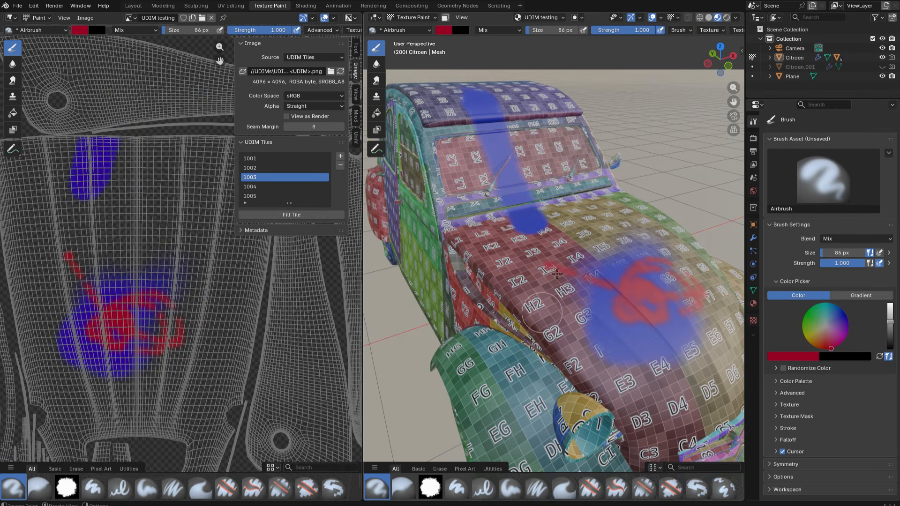
# - Open the Citroen scene file whose Checker 4k material contains only the checker texture
pyautogui.scroll(-3, 553, 275)
pyautogui.moveTo(549, 283); pyautogui.dragTo(573, 264, button='middle')
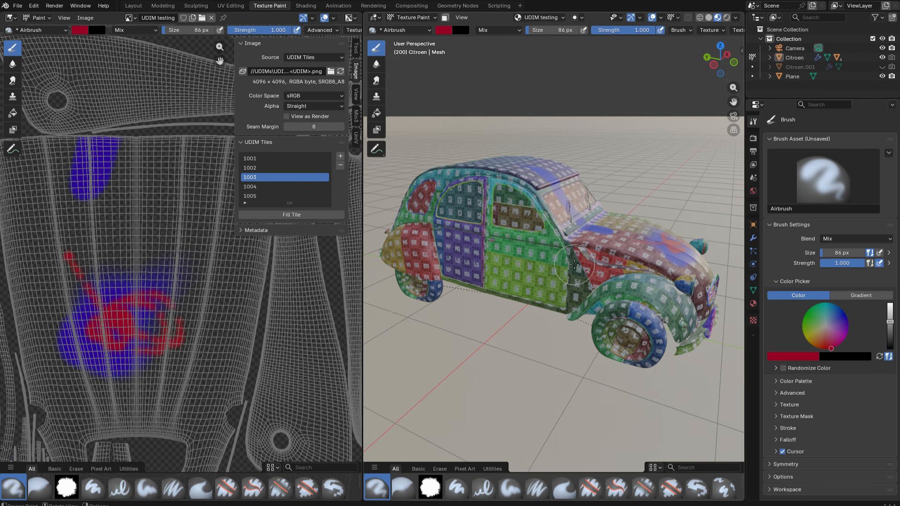
pyautogui.click(17, 5)
pyautogui.moveTo(23, 35)
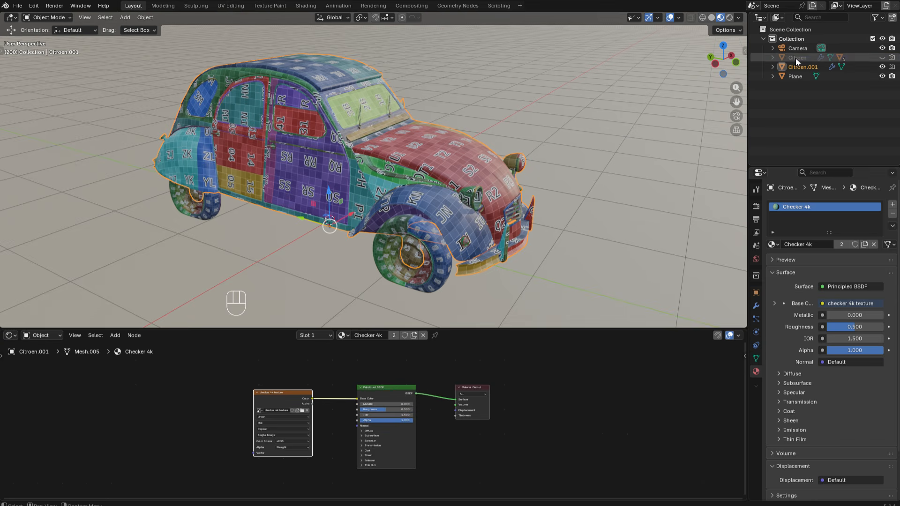
# - Show the Citroen object, hide Citroen.001, and select Citroen
pyautogui.click(797, 57)
pyautogui.click(882, 58)
pyautogui.click(882, 67)
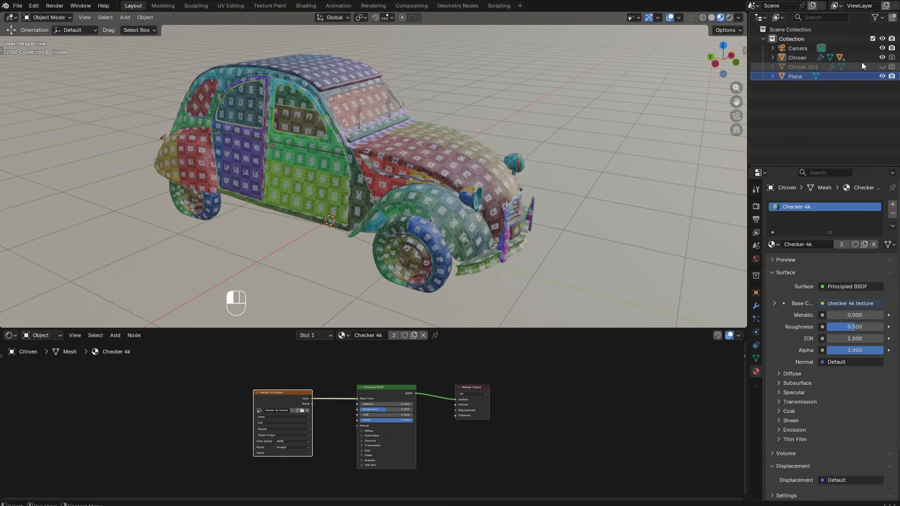
pyautogui.click(801, 58)
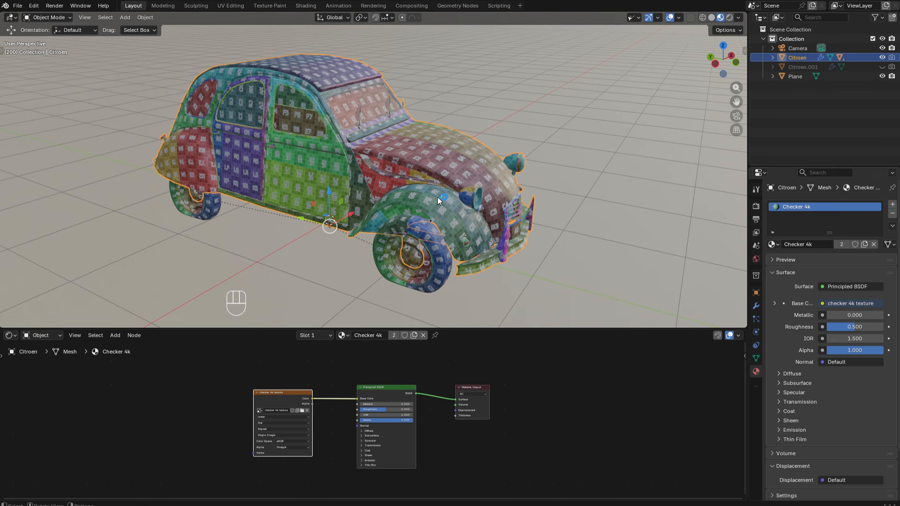
# - Move the checker 4k texture node away from the shader and insert an expanded color Mix node between it and the Principled BSDF
pyautogui.scroll(3, 309, 421)
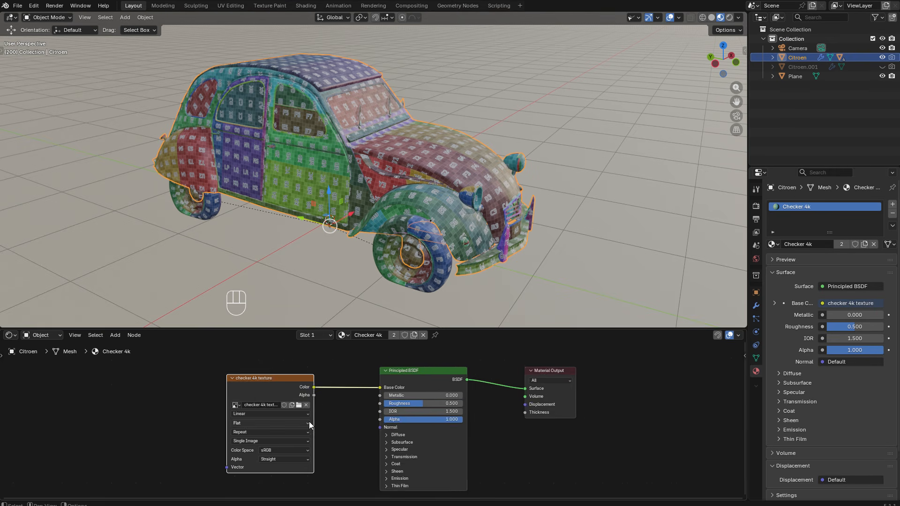
pyautogui.click(331, 426)
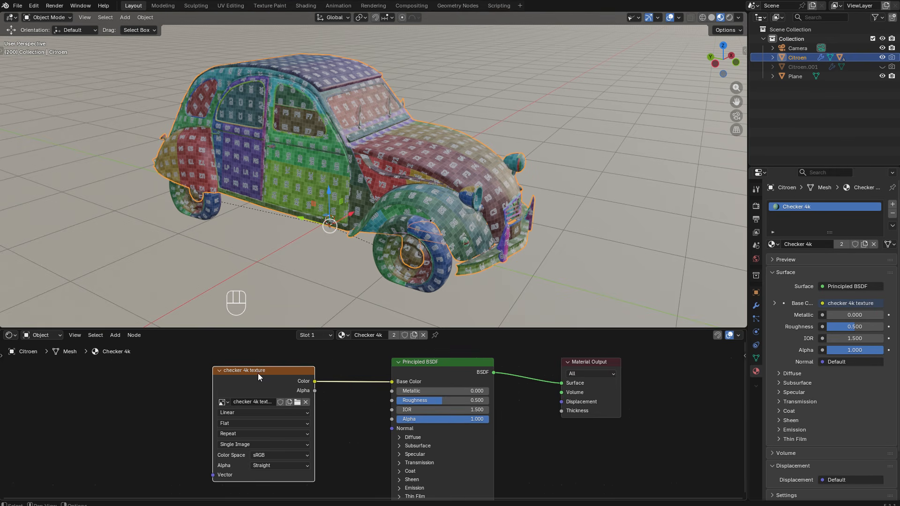
pyautogui.moveTo(253, 371); pyautogui.dragTo(113, 374)
pyautogui.press('ctrl')
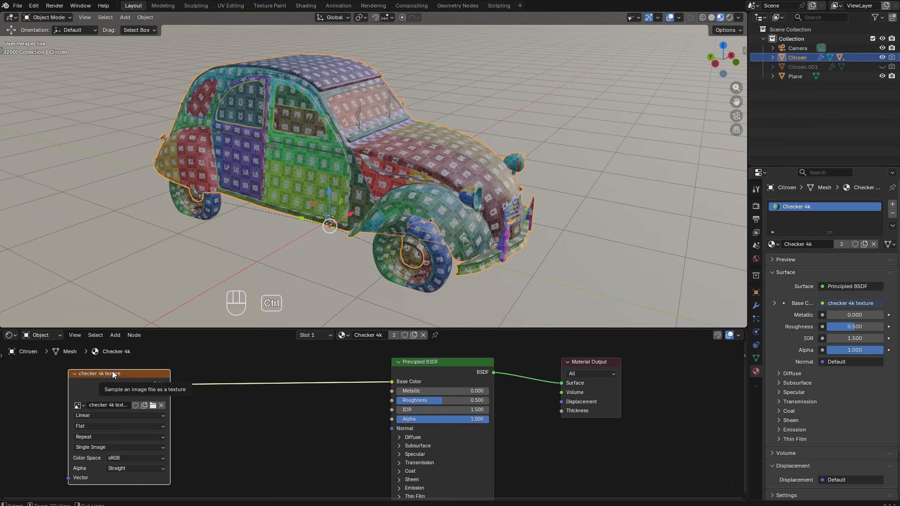
pyautogui.hotkey('ctrl', '0')
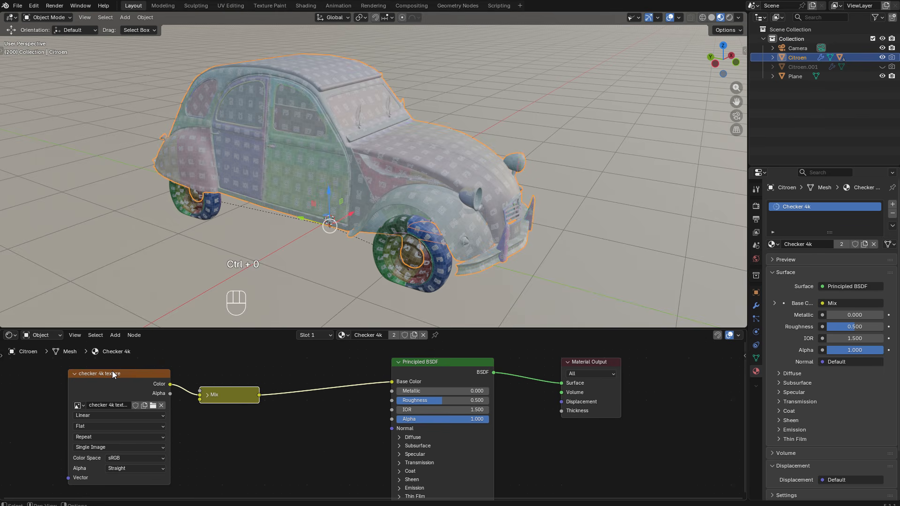
pyautogui.click(206, 395)
pyautogui.keyDown('shift'); pyautogui.moveTo(299, 430); pyautogui.dragTo(323, 396, button='middle'); pyautogui.keyUp('shift')
# - Add an Image Texture node below the checker texture, connecting its Color to the Mix node's B input and its Alpha to Factor
pyautogui.scroll(-3, 322, 394)
pyautogui.keyDown('shift'); pyautogui.moveTo(199, 461); pyautogui.dragTo(197, 443, button='middle'); pyautogui.keyUp('shift')
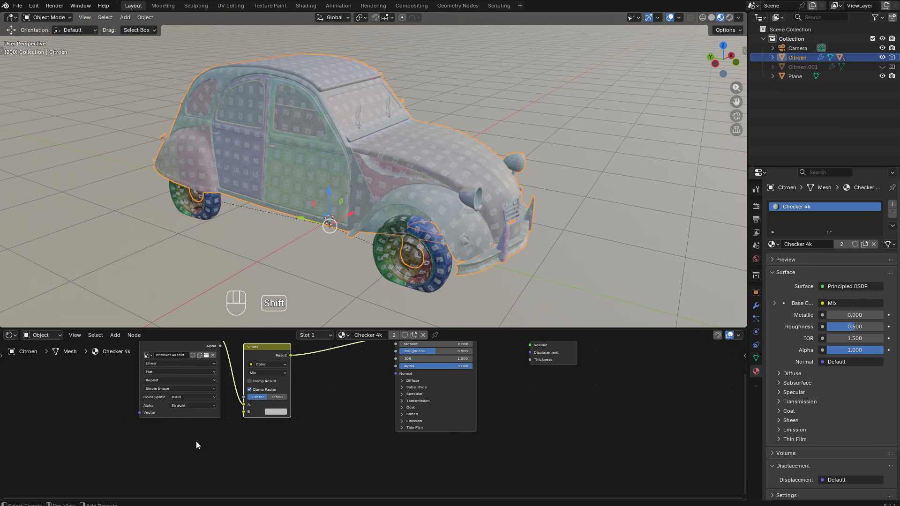
pyautogui.hotkey('shift', 'a')
pyautogui.write('image')
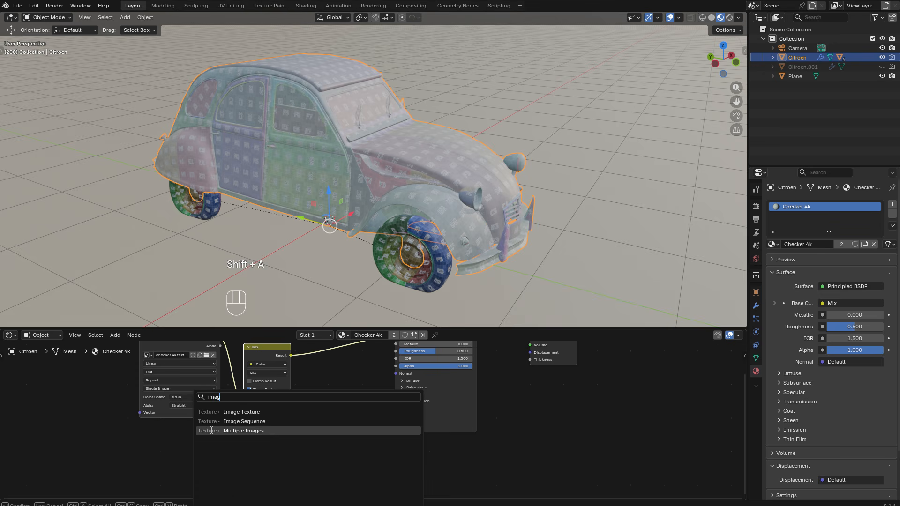
pyautogui.press('Return')
pyautogui.click(143, 426)
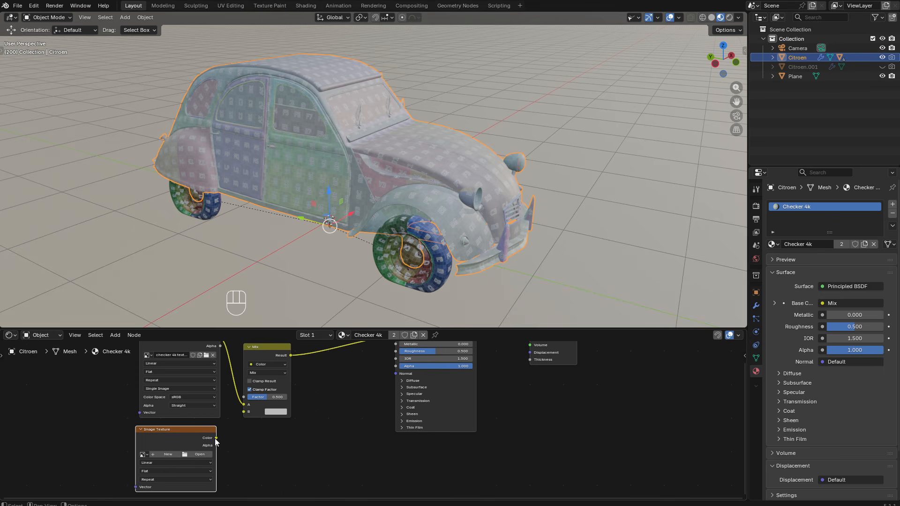
pyautogui.moveTo(215, 438); pyautogui.dragTo(244, 412)
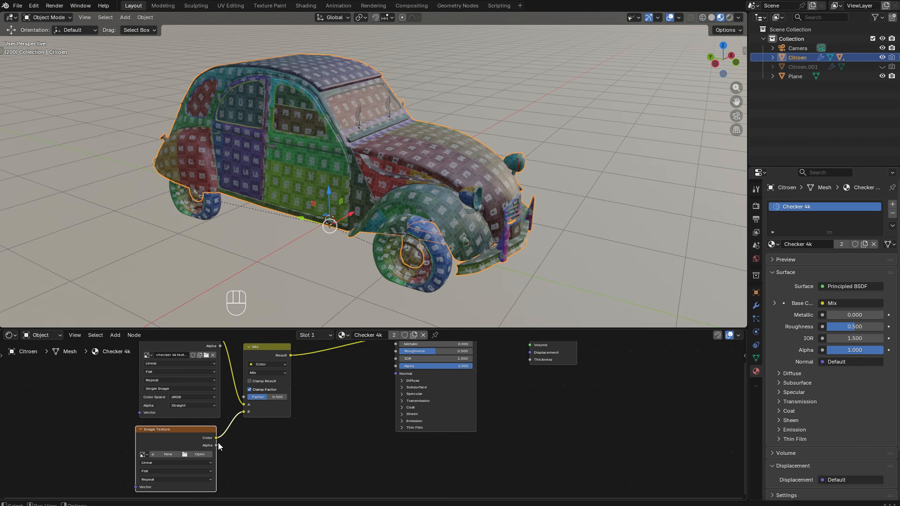
pyautogui.moveTo(216, 445)
pyautogui.mouseDown()
pyautogui.moveTo(242, 437)
pyautogui.moveTo(244, 396)
pyautogui.mouseUp()
# - Load UDIM testing.1001.png from the UDIMs folder into the new Image Texture node and view the paint on the car
pyautogui.click(200, 454)
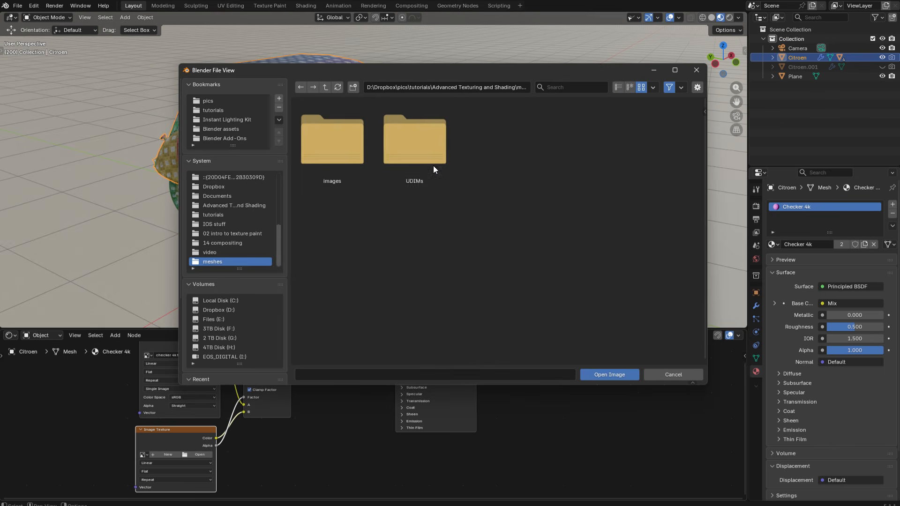
pyautogui.doubleClick(433, 165)
pyautogui.click(317, 145)
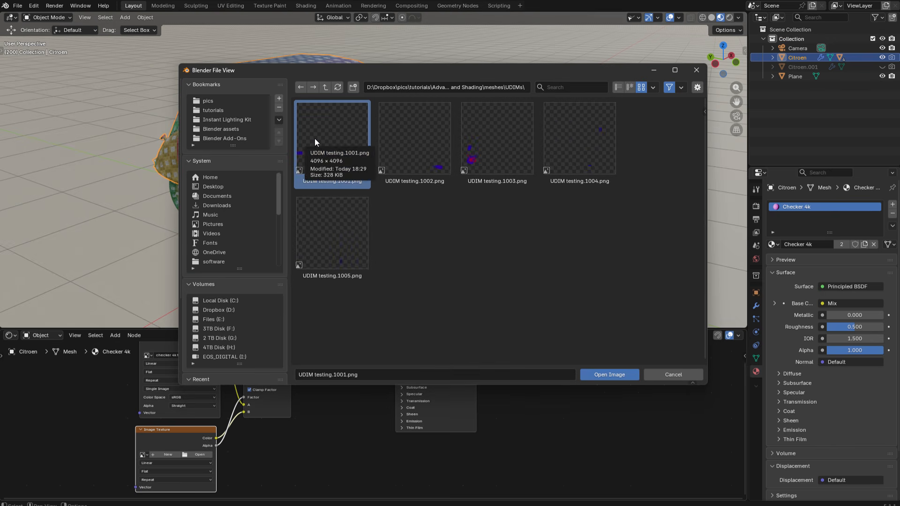
pyautogui.click(598, 372)
pyautogui.moveTo(510, 162); pyautogui.dragTo(422, 187, button='middle')
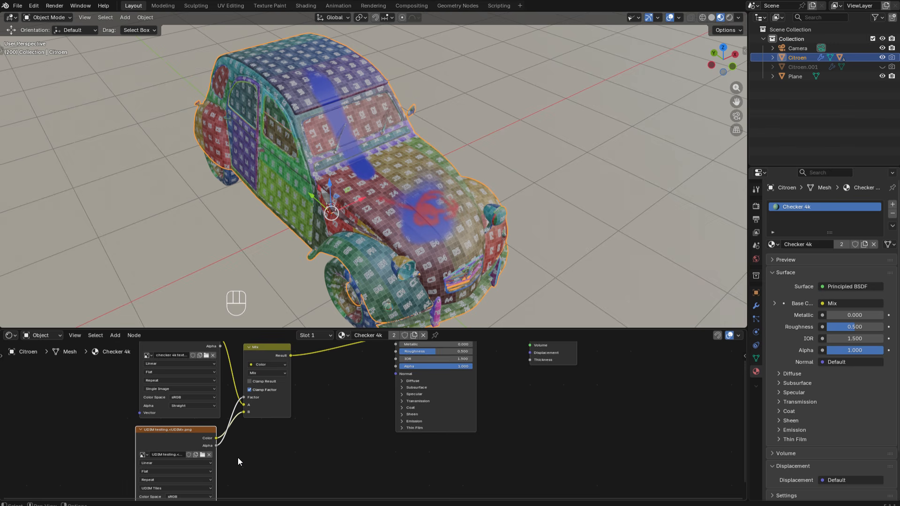
# - Inspect the source type of the UDIM testing texture node and review the painted car from the side
pyautogui.scroll(2, 184, 451)
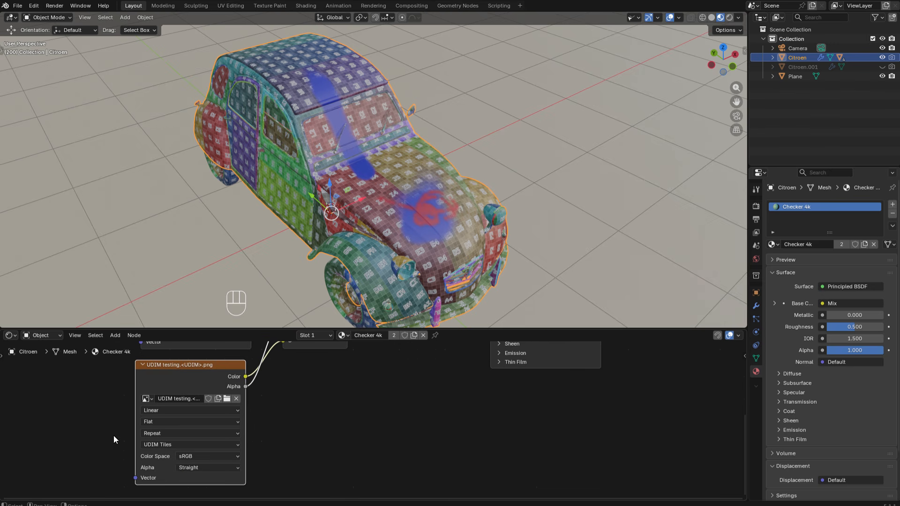
pyautogui.click(152, 446)
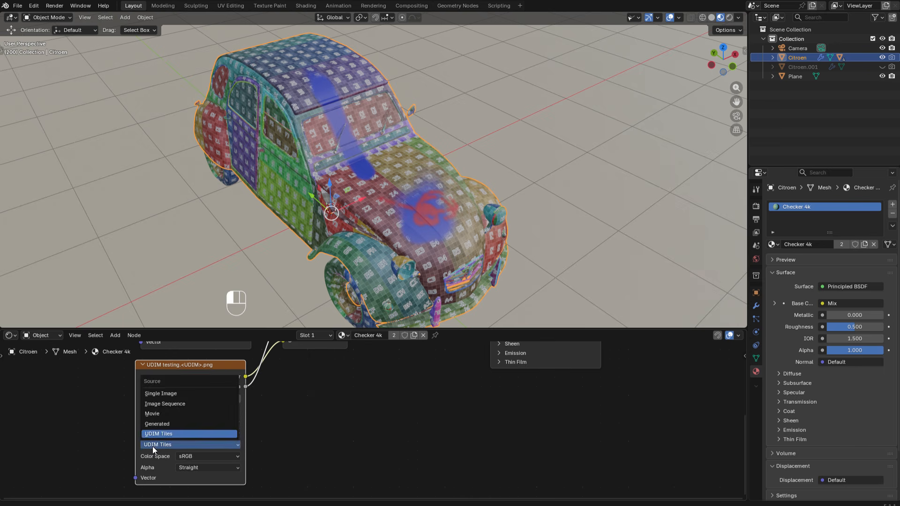
pyautogui.click(155, 445)
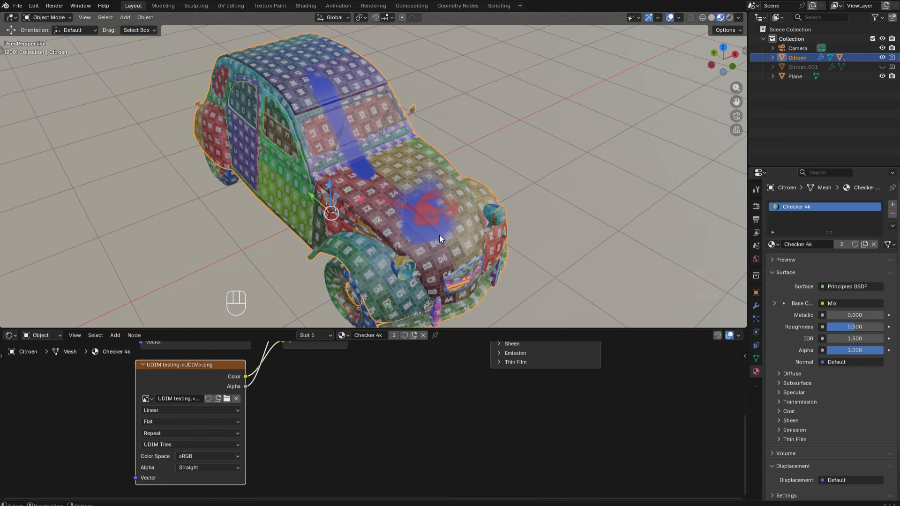
pyautogui.keyDown('alt'); pyautogui.moveTo(420, 230); pyautogui.dragTo(443, 222, button='middle'); pyautogui.keyUp('alt')
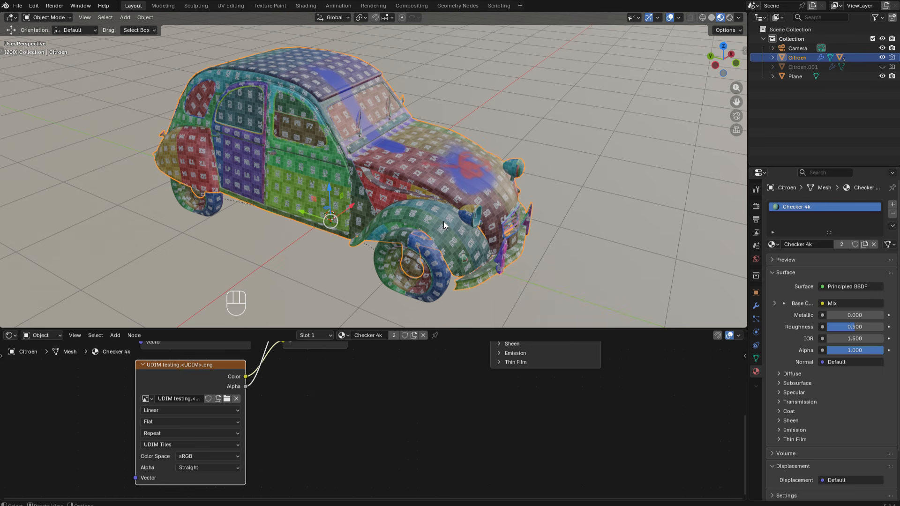